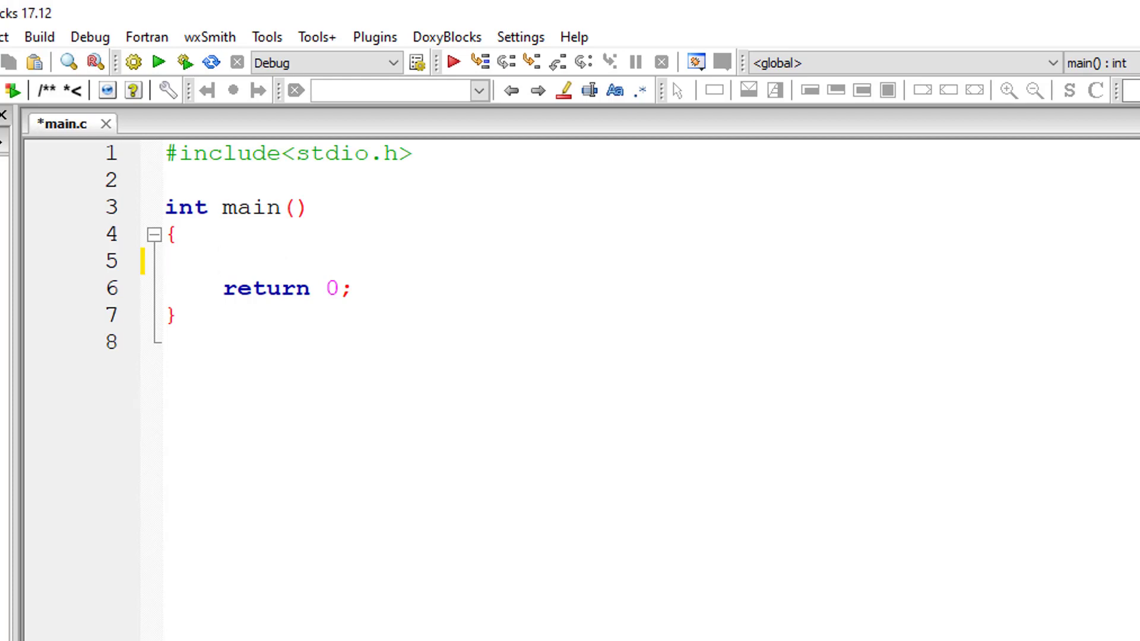
{"action": "type", "text": "int limit"}
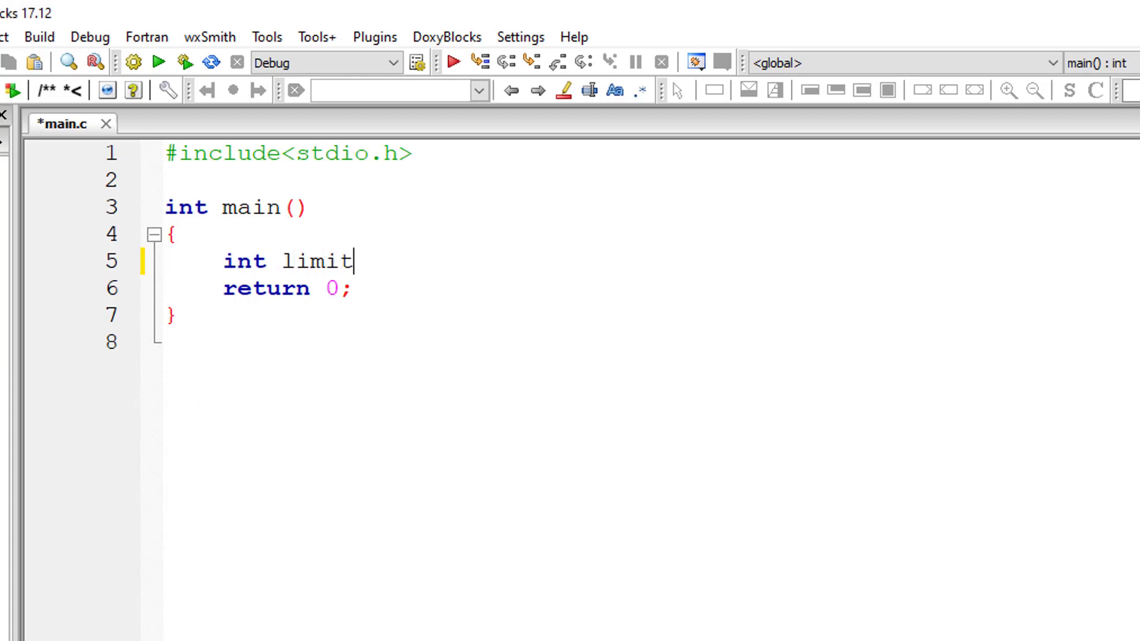
{"action": "type", "text": ", num, "}
{"action": "type", "text": "big = 0"}
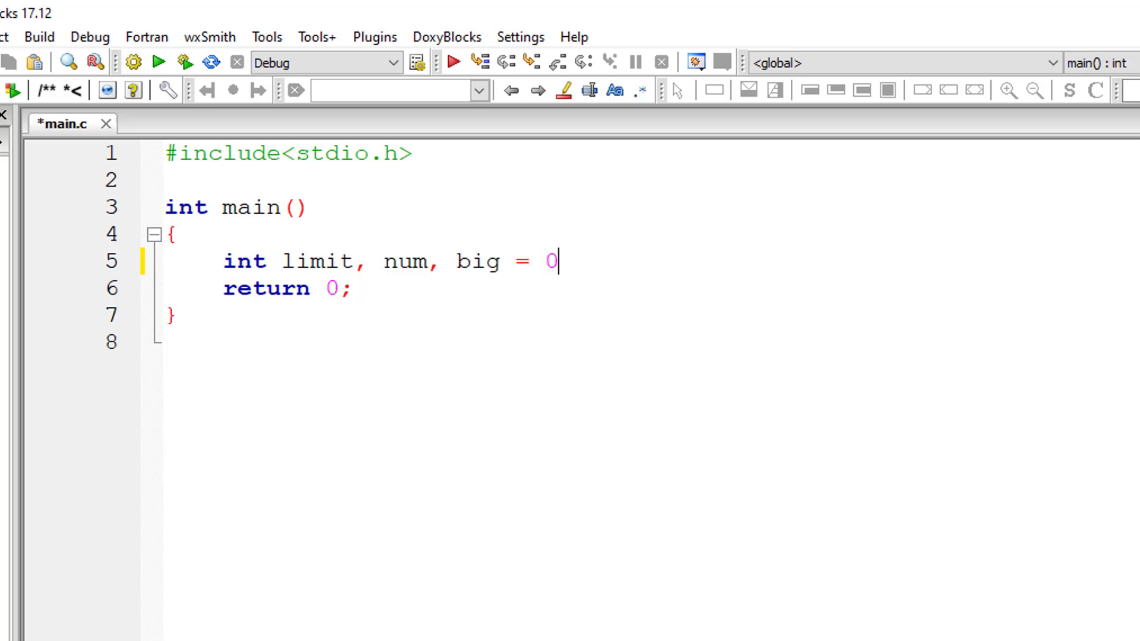
{"action": "type", "text": ";"}
- Declare int limit, num and big = 0, then prompt for the limit and scanf it
{"action": "key", "text": "Return"}
{"action": "key", "text": "Return"}
{"action": "type", "text": "pr"}
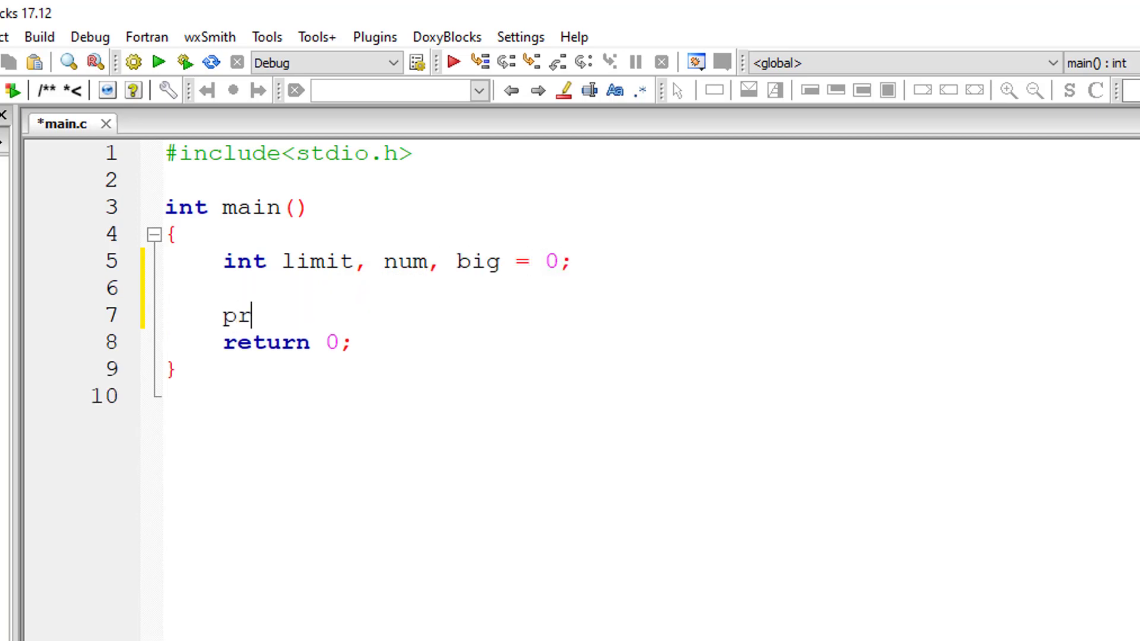
{"action": "type", "text": "intf(\"Enter"}
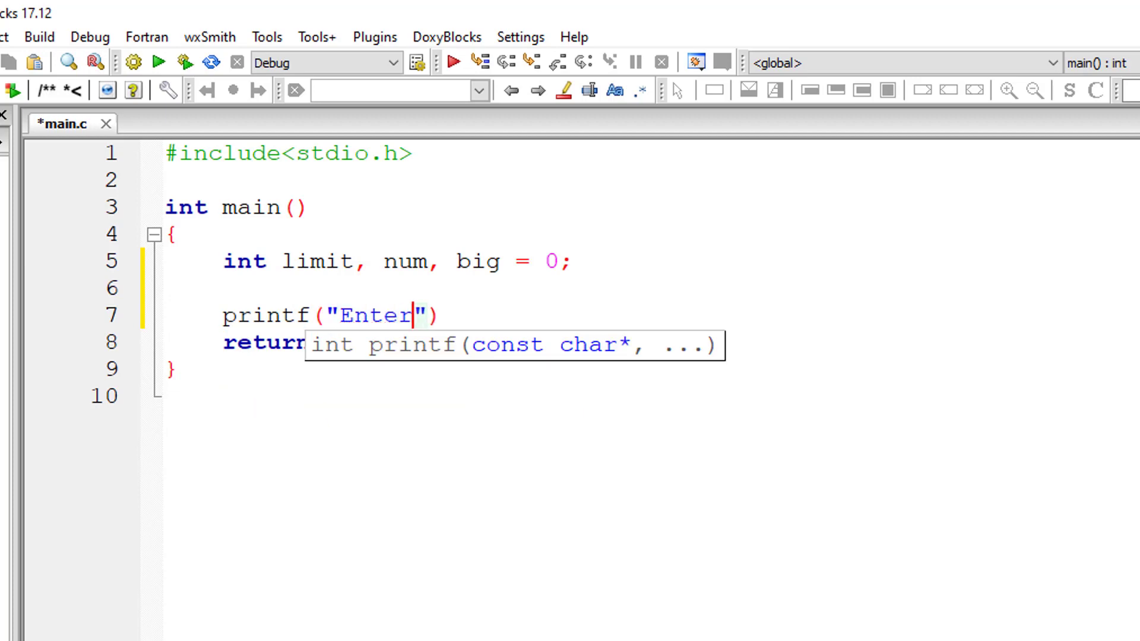
{"action": "type", "text": " the limit\\"}
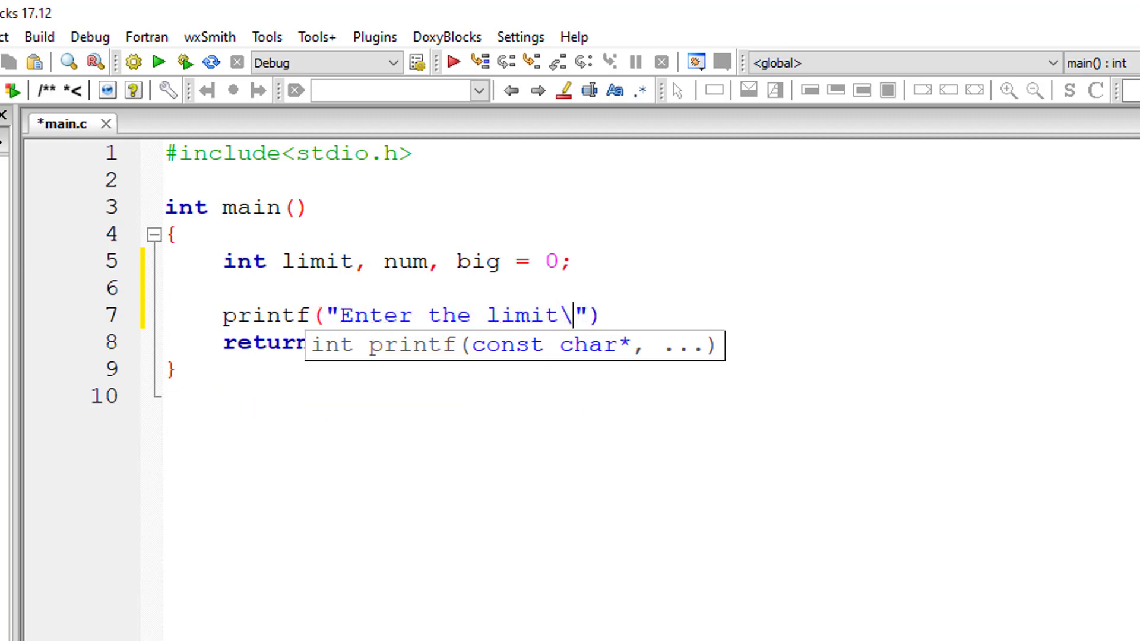
{"action": "type", "text": "n\");"}
{"action": "key", "text": "Return"}
{"action": "type", "text": "scab"}
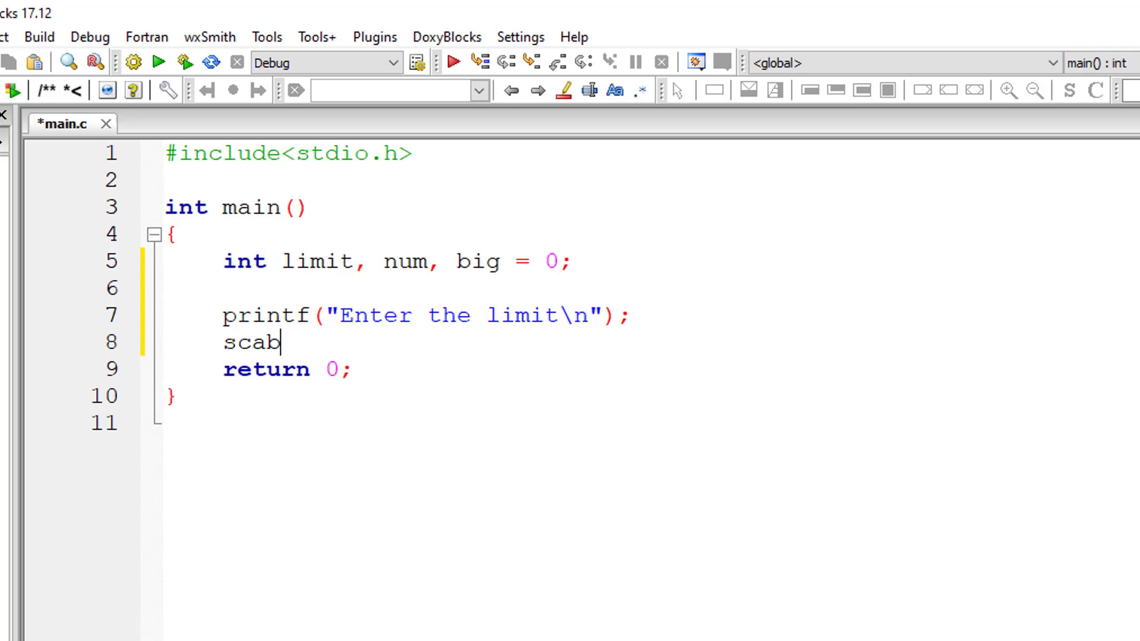
{"action": "key", "text": "BackSpace"}
{"action": "type", "text": "nf"}
{"action": "type", "text": "(\"%d"}
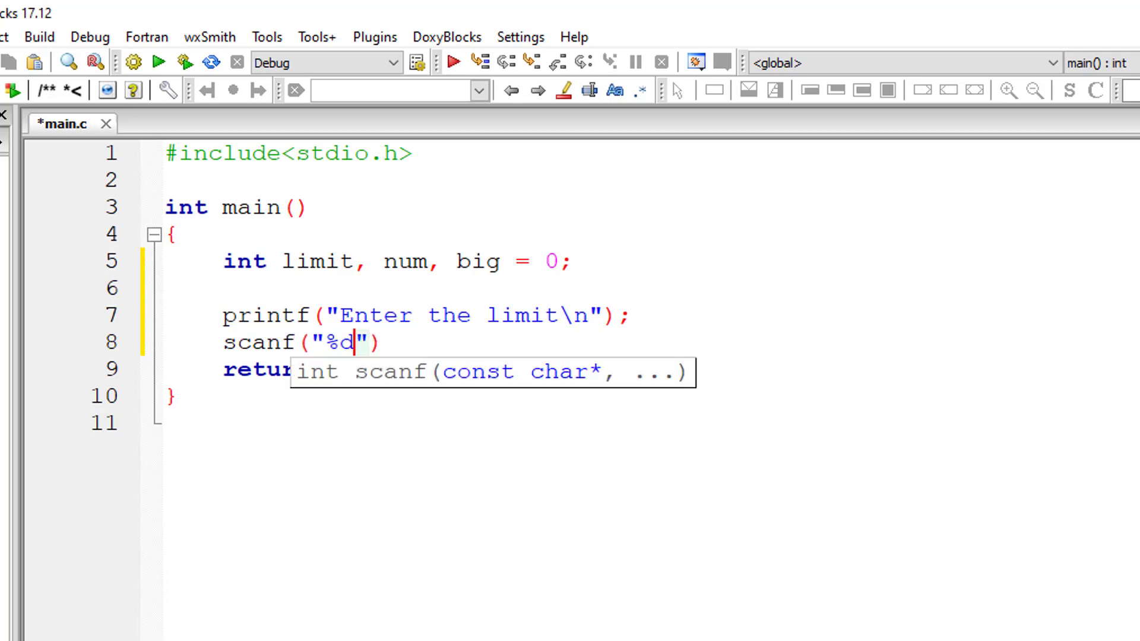
{"action": "type", "text": "\", &li"}
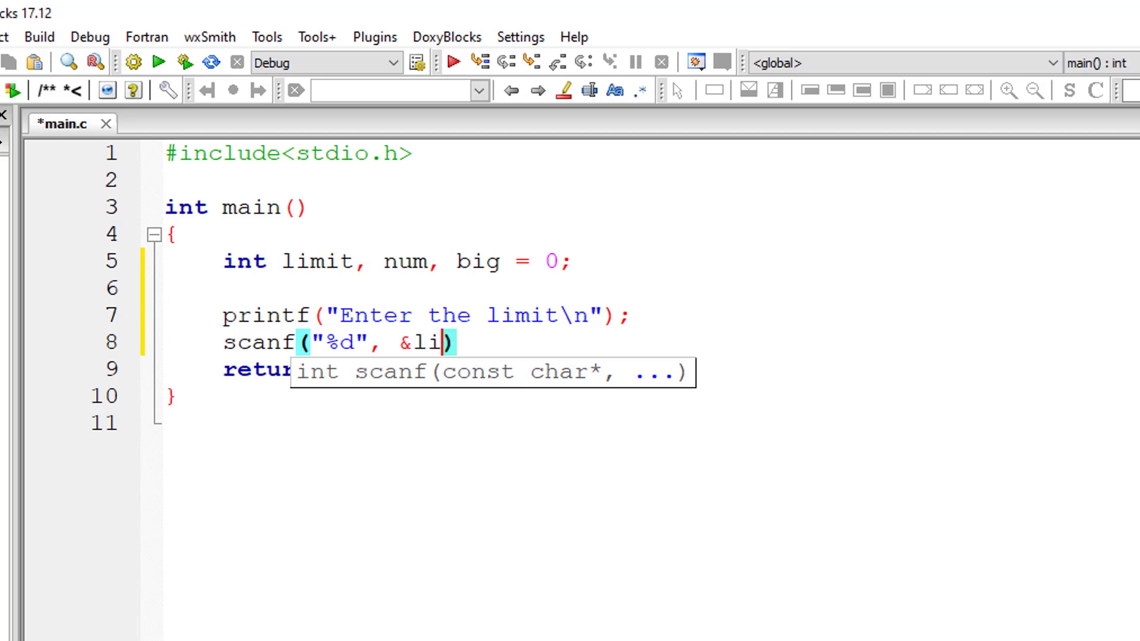
{"action": "type", "text": "mit"}
{"action": "key", "text": "Escape"}
{"action": "type", "text": ");"}
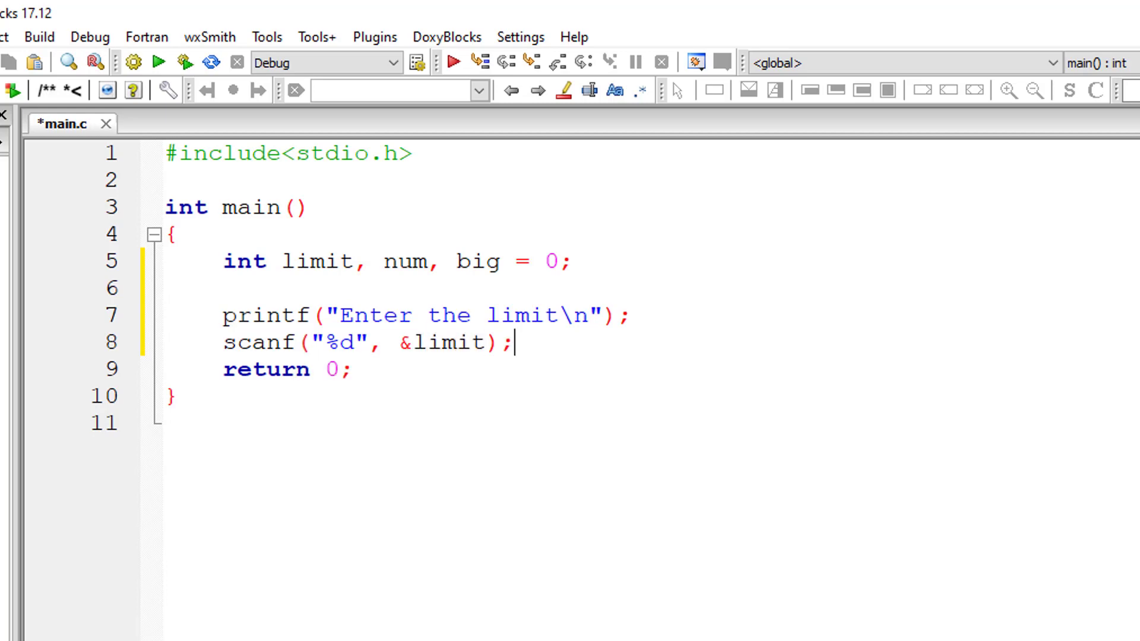
- Add printf("Enter %d numbers\n", limit); and start a while(limit > 0) loop
{"action": "key", "text": "Return"}
{"action": "key", "text": "Return"}
{"action": "key", "text": "Up"}
{"action": "key", "text": "Return"}
{"action": "type", "text": "print"}
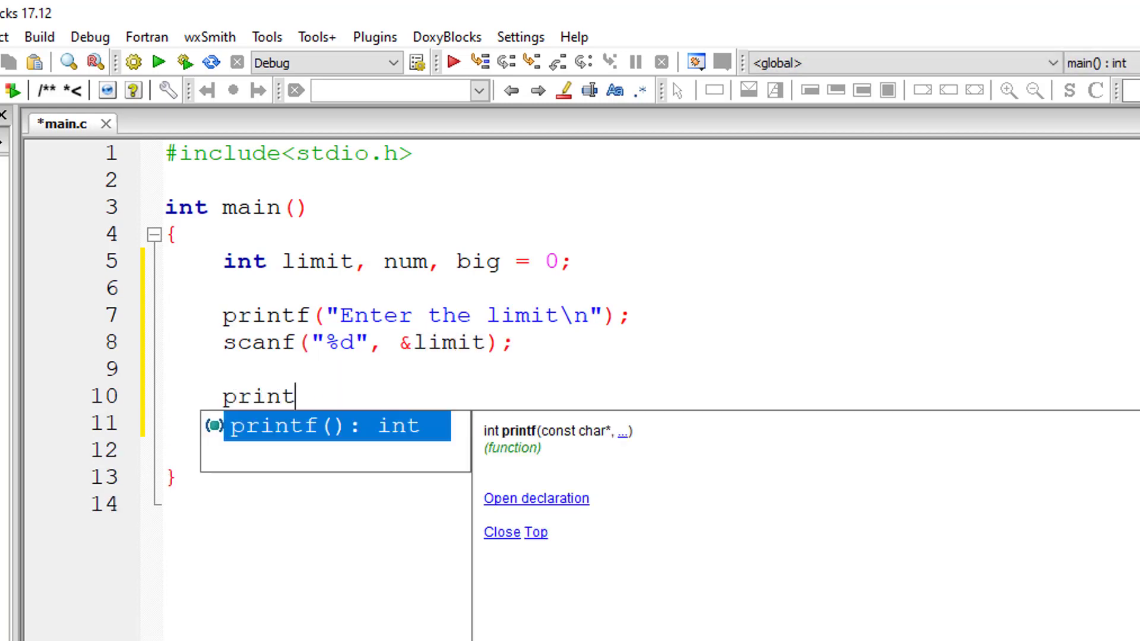
{"action": "type", "text": "f(\"Enter "}
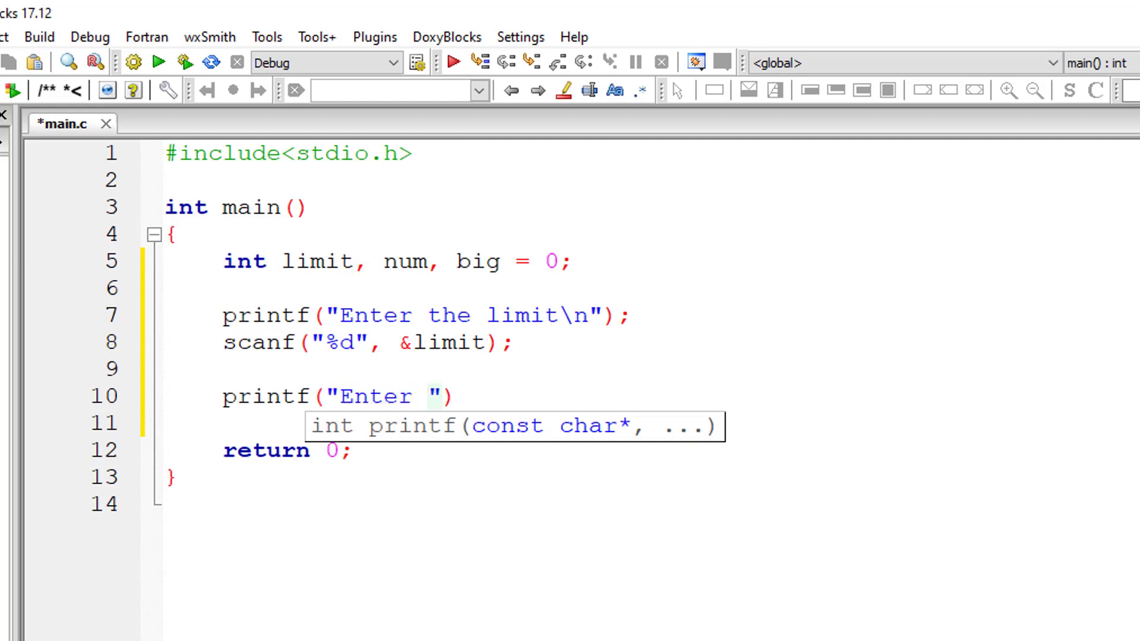
{"action": "type", "text": "%d numbers"}
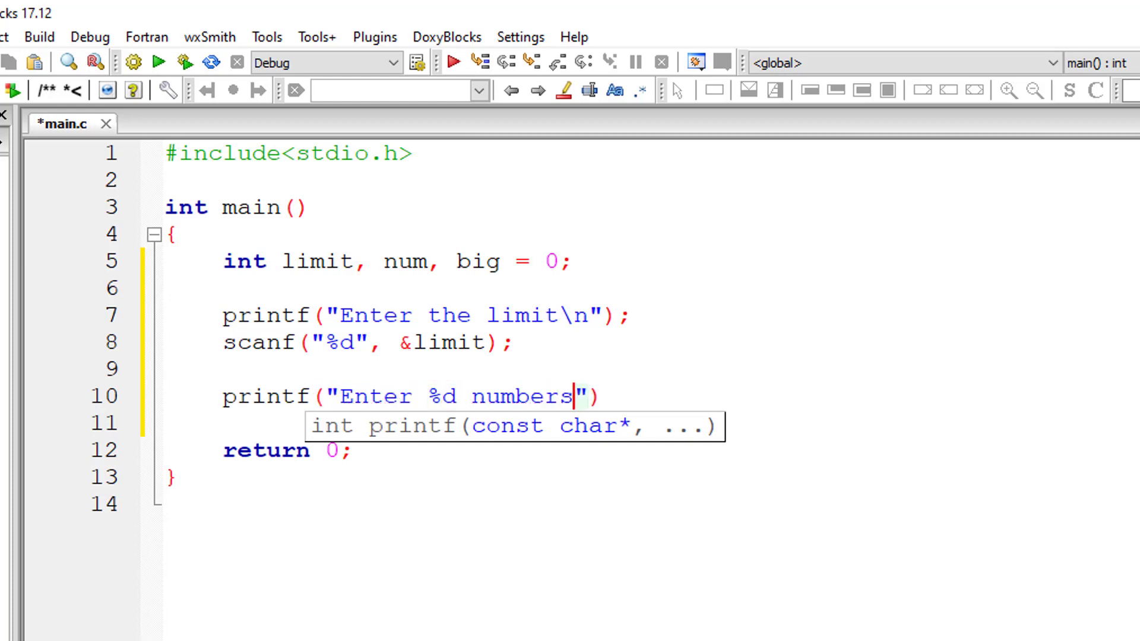
{"action": "type", "text": "\\n\""}
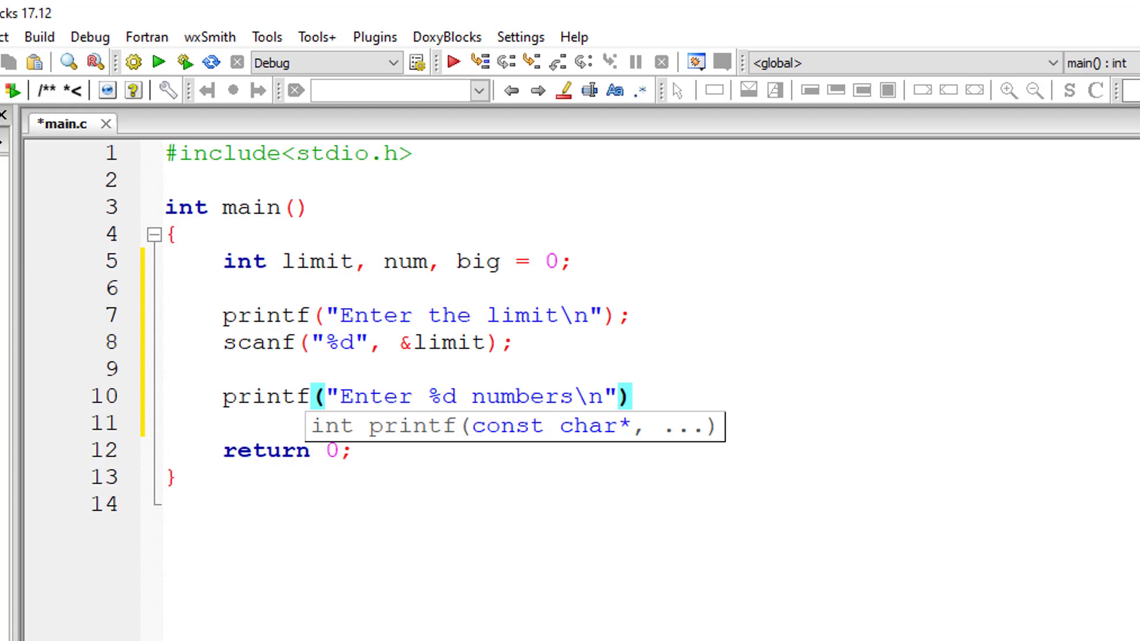
{"action": "type", "text": ", limit)"}
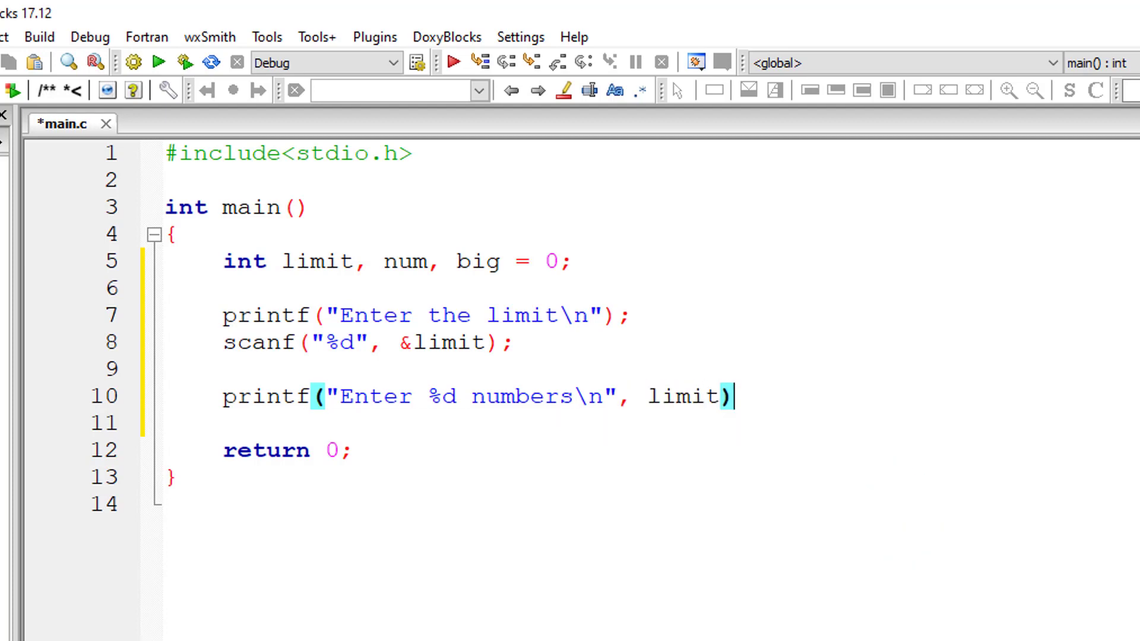
{"action": "type", "text": ";"}
{"action": "key", "text": "Return"}
{"action": "type", "text": "while"}
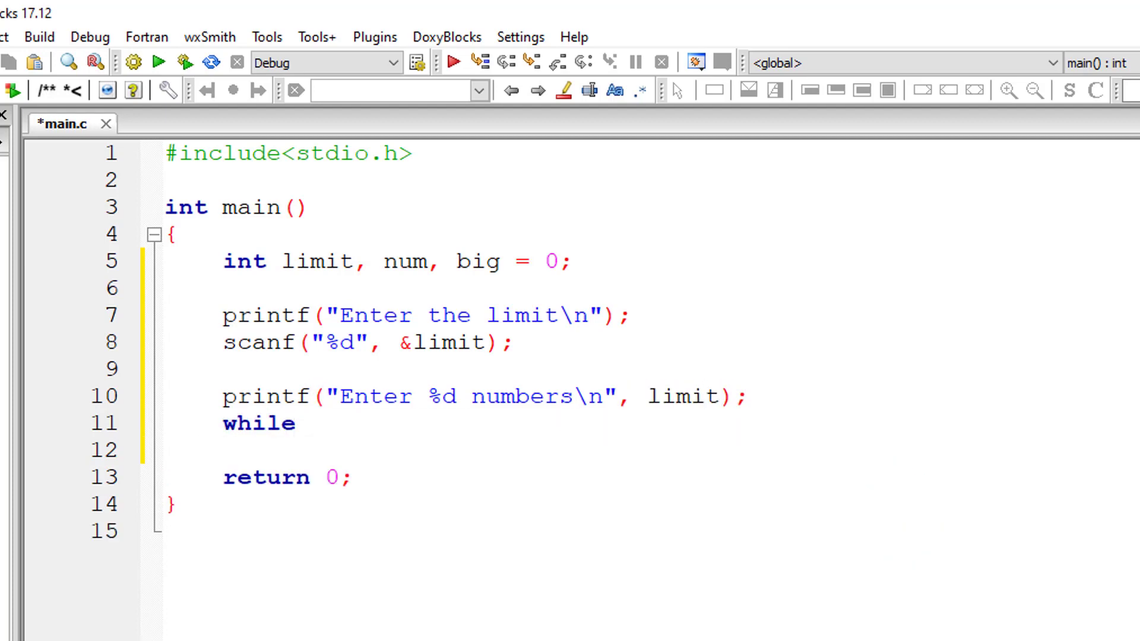
{"action": "type", "text": "(limit "}
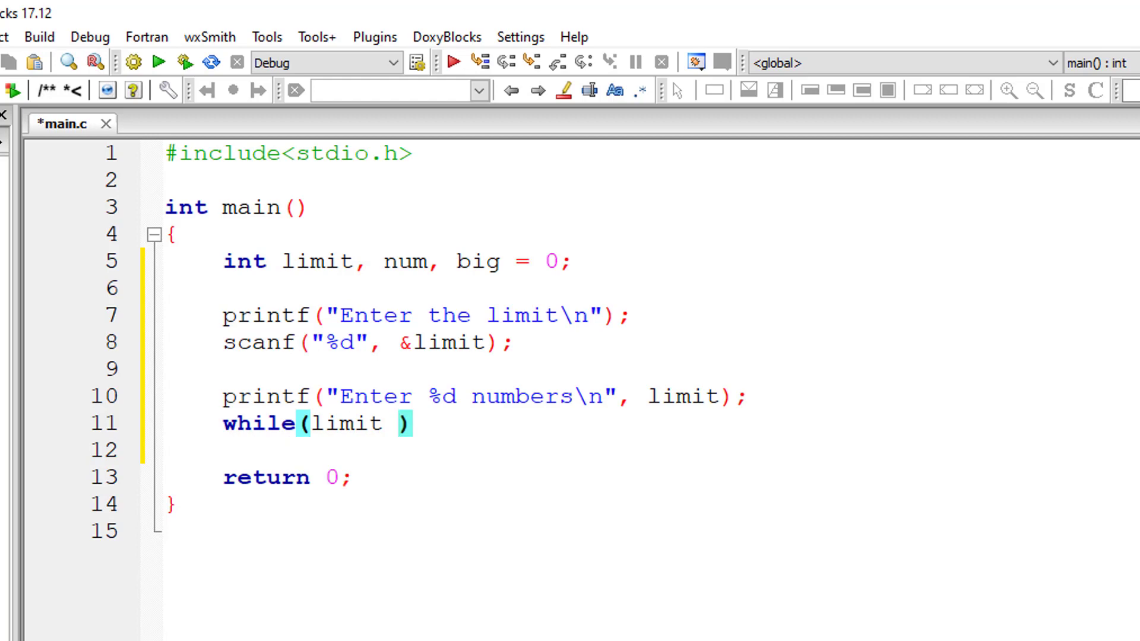
{"action": "type", "text": "> 0"}
{"action": "key", "text": "Return"}
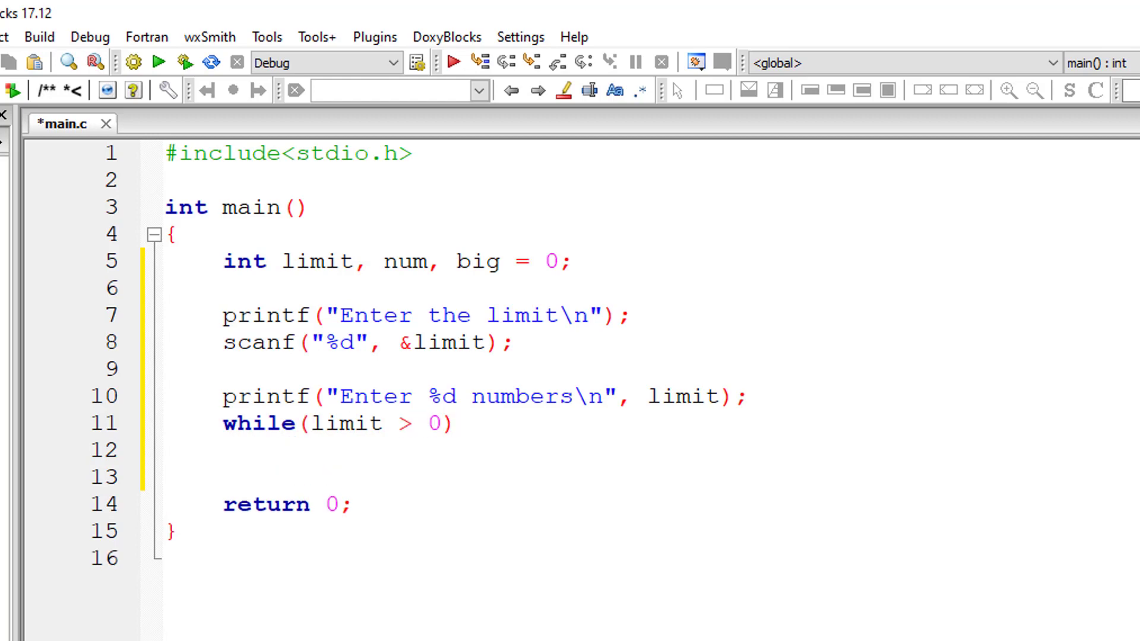
{"action": "type", "text": "{"}
- Fill the loop braces with scanf("%d", &num); followed by limit--;
{"action": "key", "text": "Return"}
{"action": "type", "text": "li"}
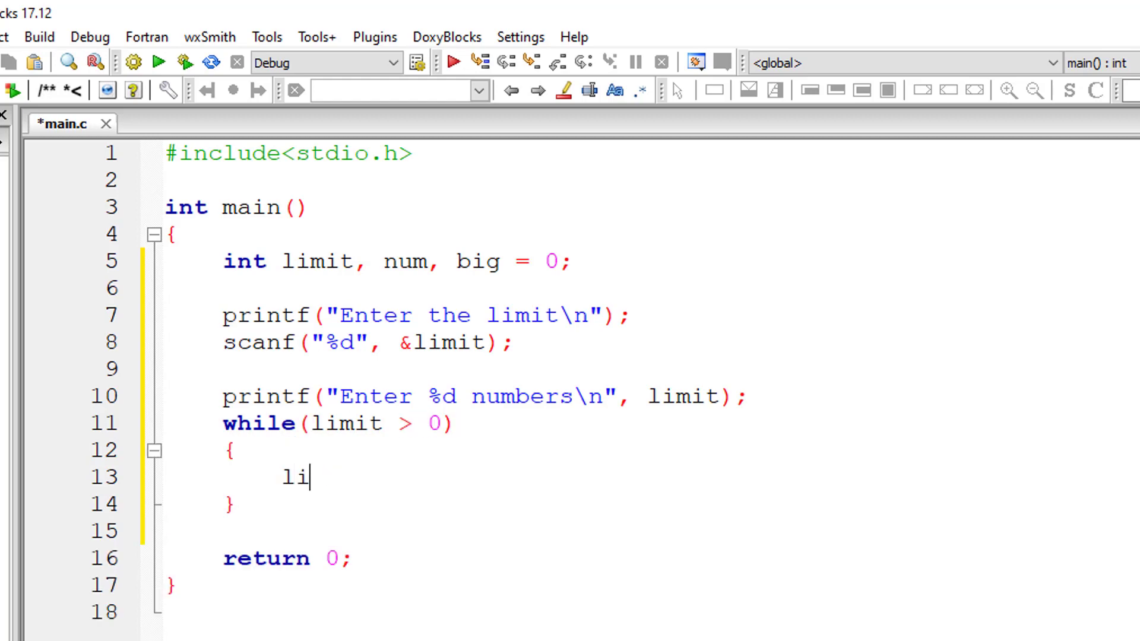
{"action": "type", "text": "mit--;"}
{"action": "key", "text": "Home"}
{"action": "key", "text": "Return"}
{"action": "key", "text": "Up"}
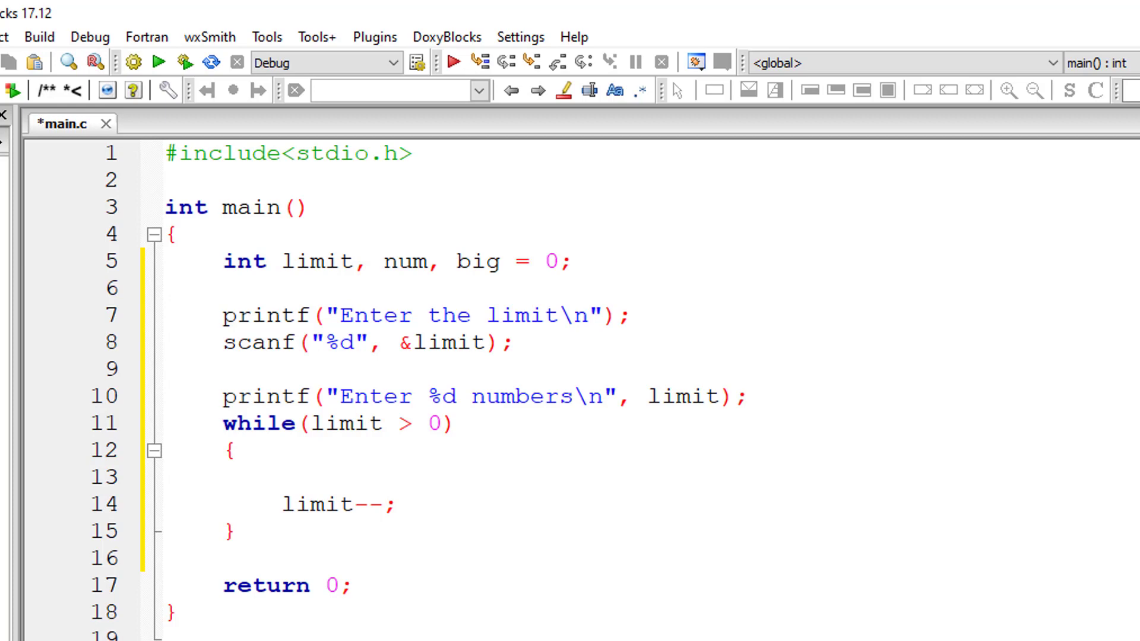
{"action": "type", "text": "sc"}
{"action": "type", "text": "anf(\"%"}
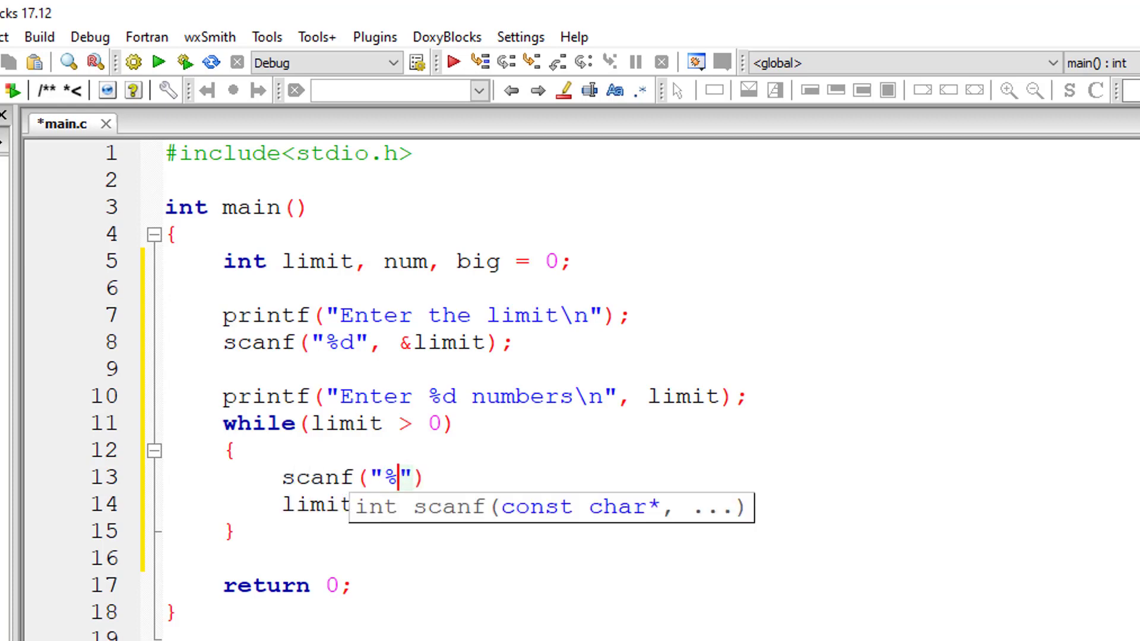
{"action": "type", "text": "d\", &"}
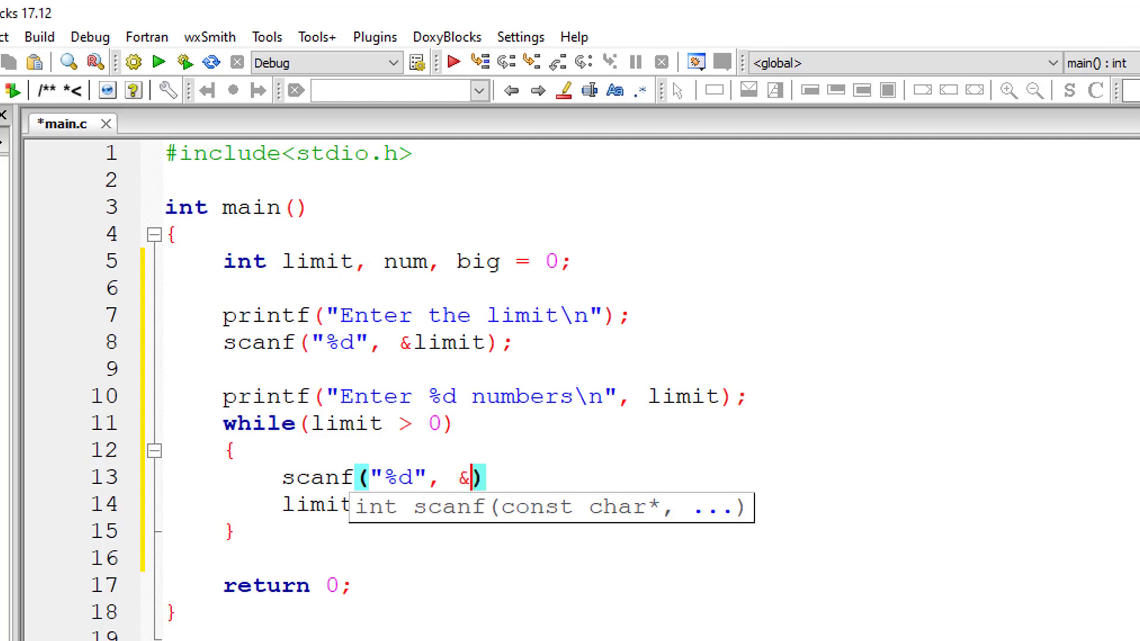
{"action": "type", "text": "num);"}
{"action": "key", "text": "Return"}
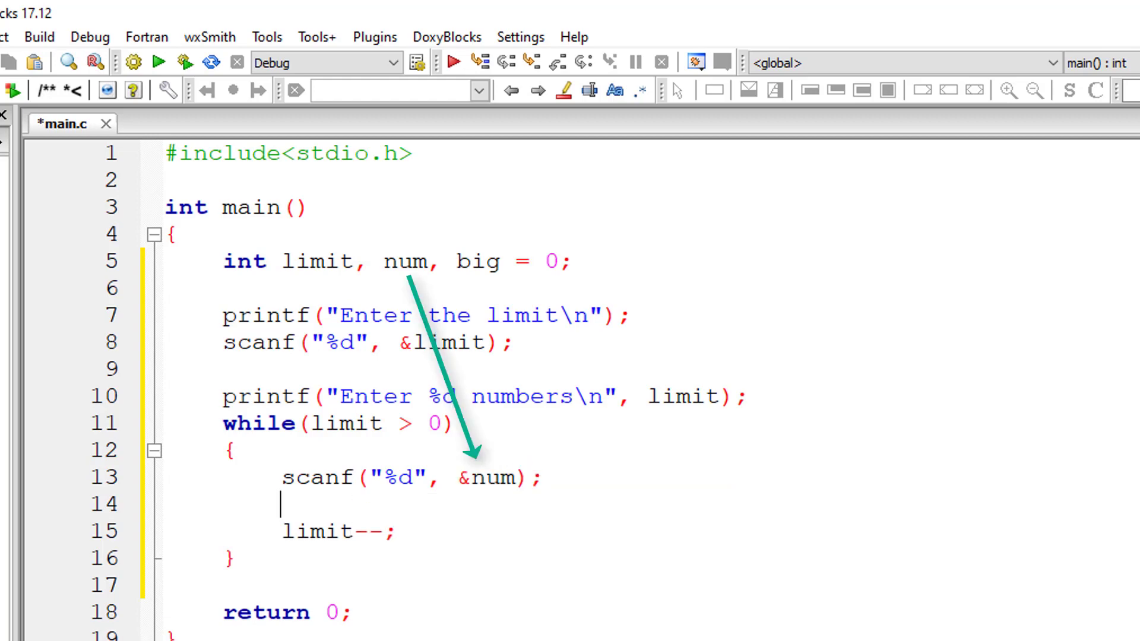
{"action": "type", "text": "if("}
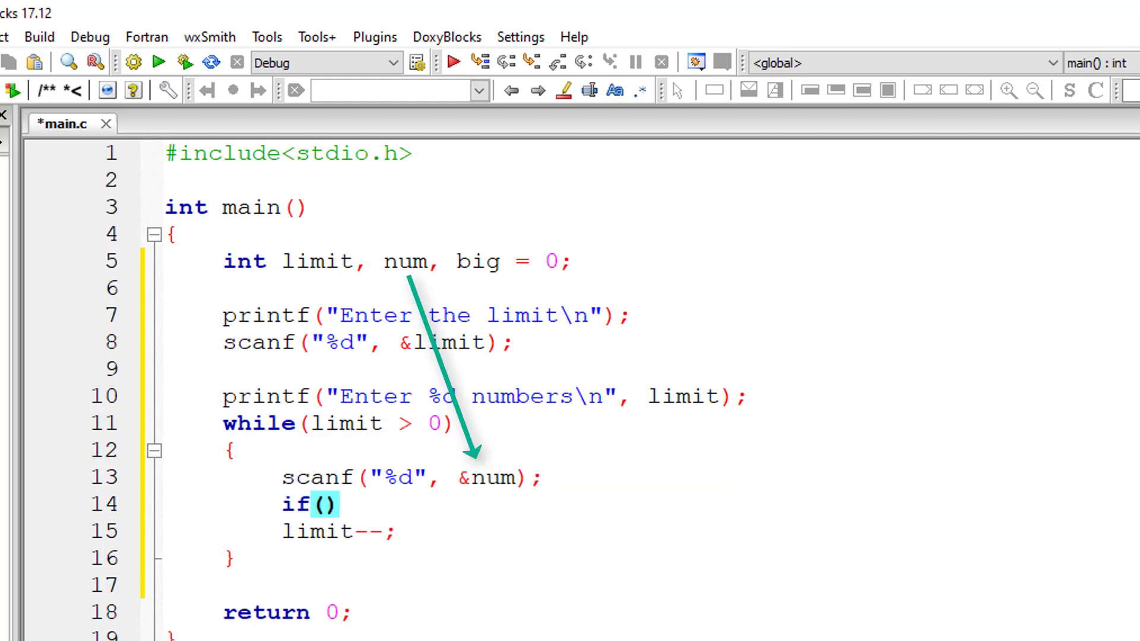
{"action": "type", "text": "num > "}
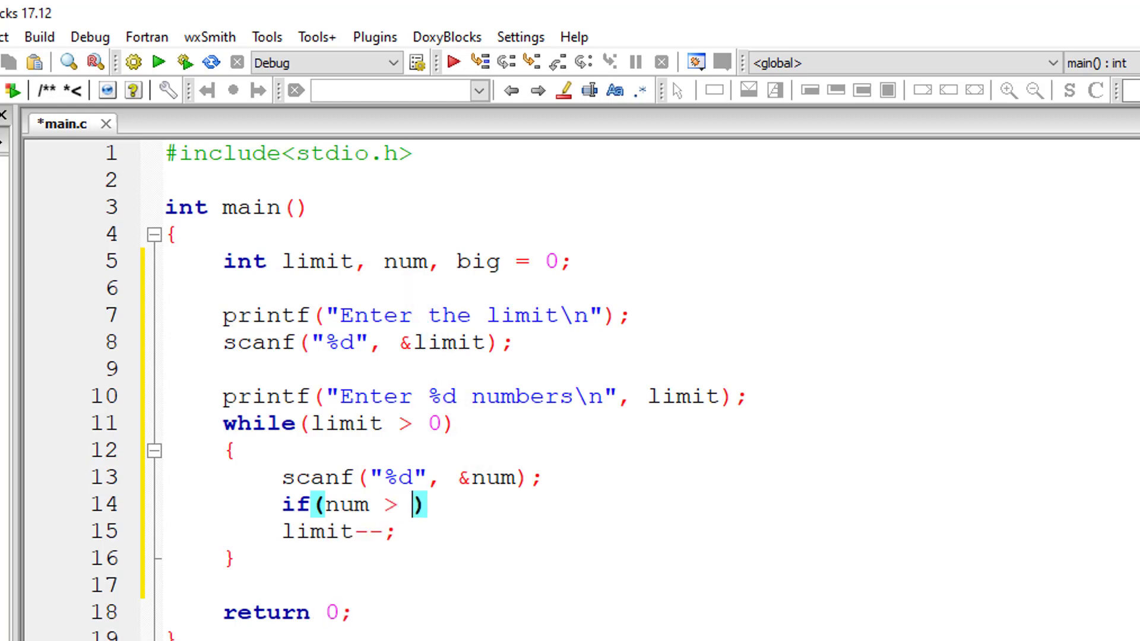
{"action": "type", "text": "big)"}
- Add if(num > big) { big = num; } inside the loop and a blank line before return 0;
{"action": "key", "text": "Return"}
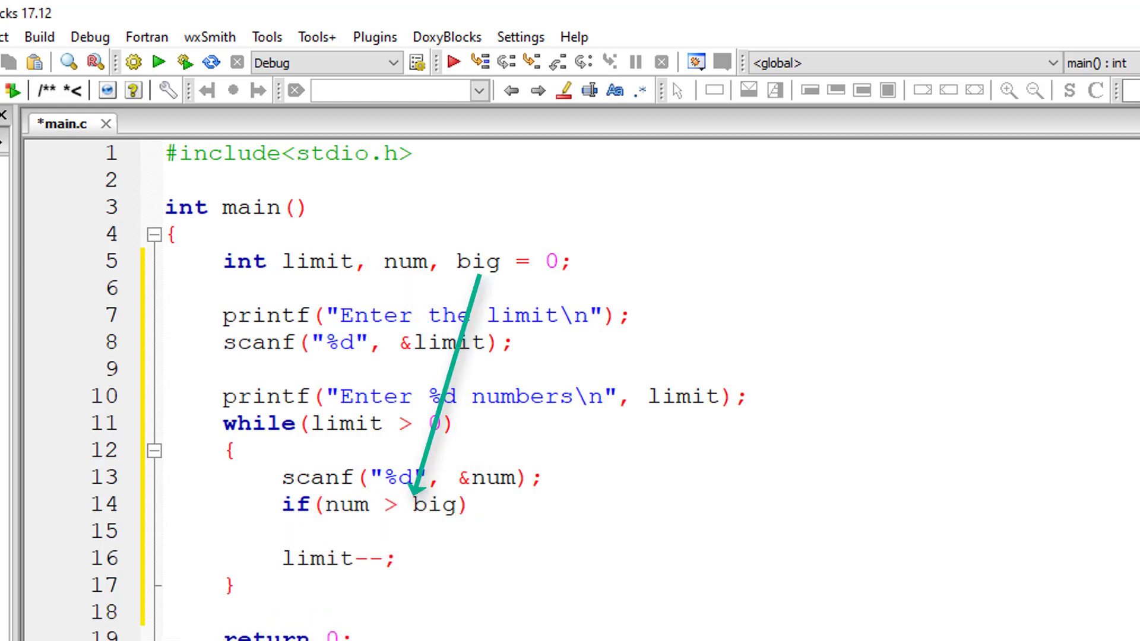
{"action": "type", "text": "{"}
{"action": "key", "text": "Return"}
{"action": "type", "text": "big "}
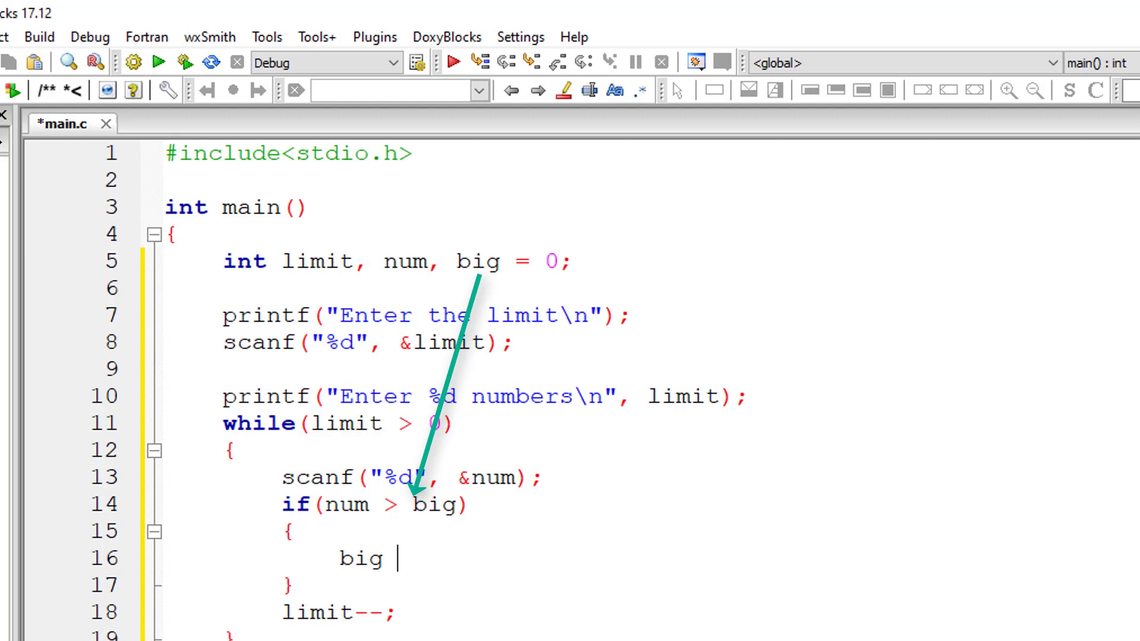
{"action": "type", "text": "= num;"}
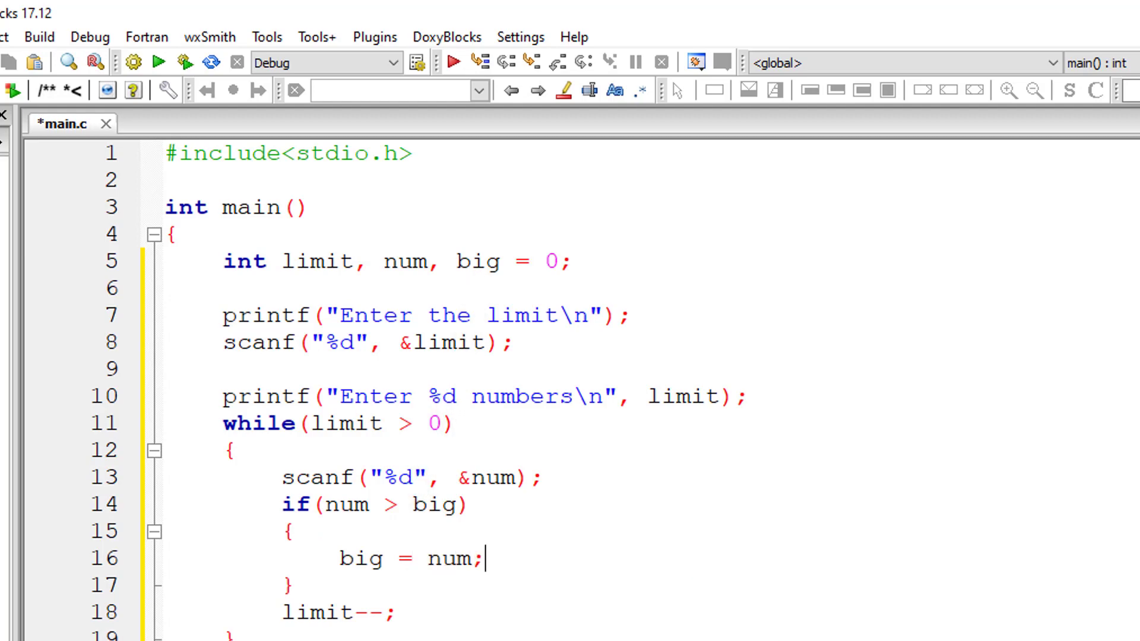
{"action": "key", "text": "Down"}
{"action": "key", "text": "Down"}
{"action": "key", "text": "Down"}
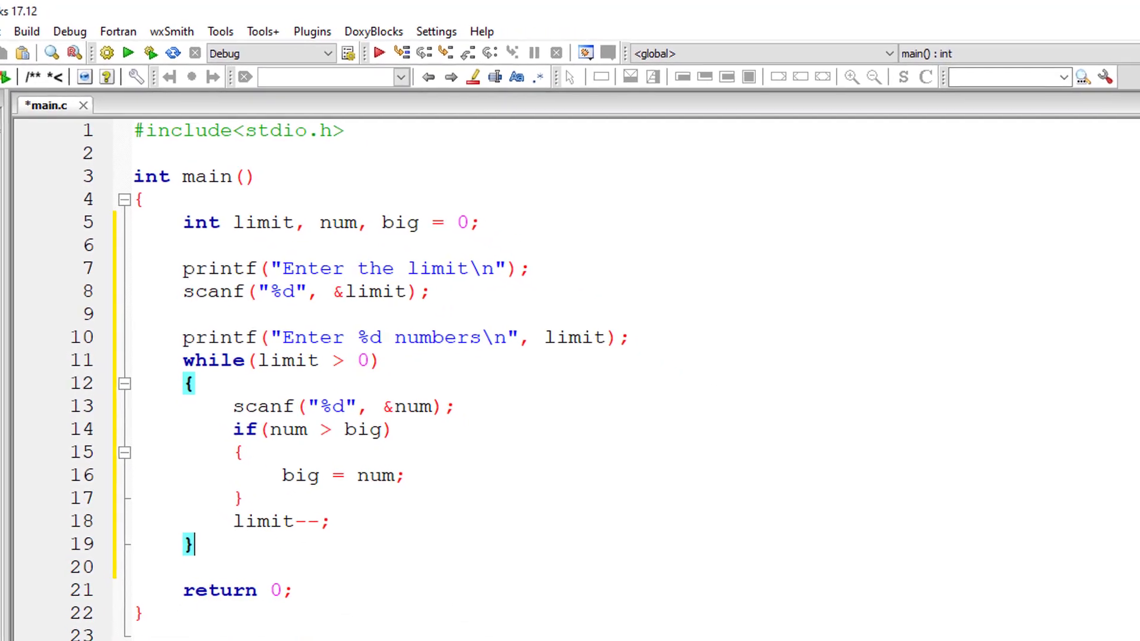
{"action": "key", "text": "Down"}
{"action": "key", "text": "Return"}
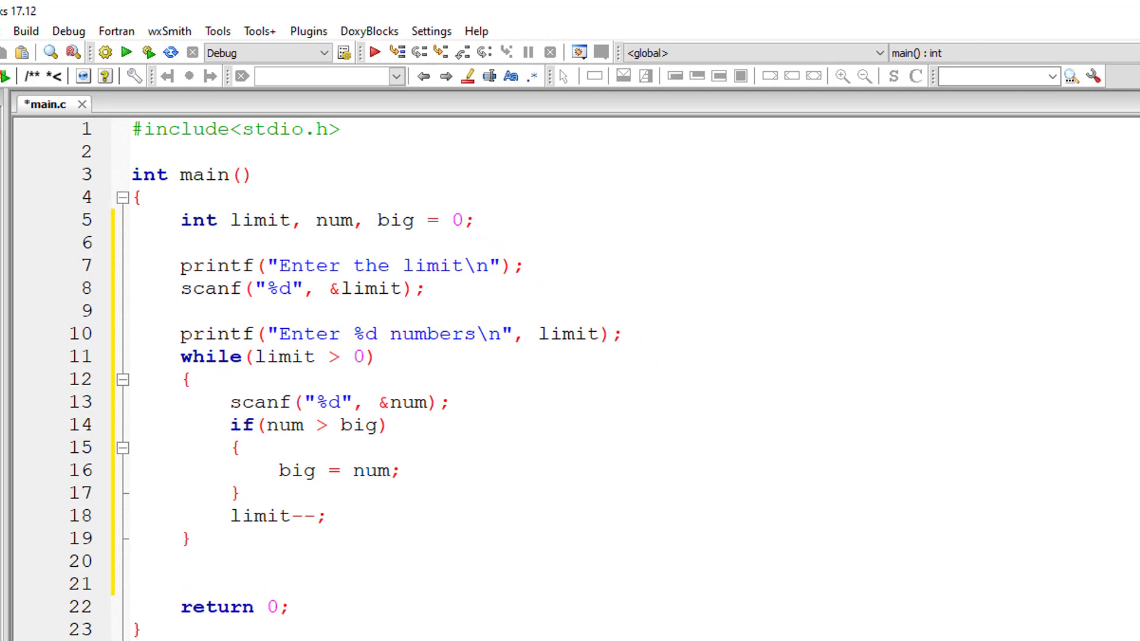
- Add printf("Biggest number is %d\n", big); after the loop, save main.c, and build and run
{"action": "key", "text": "Return"}
{"action": "type", "text": "print"}
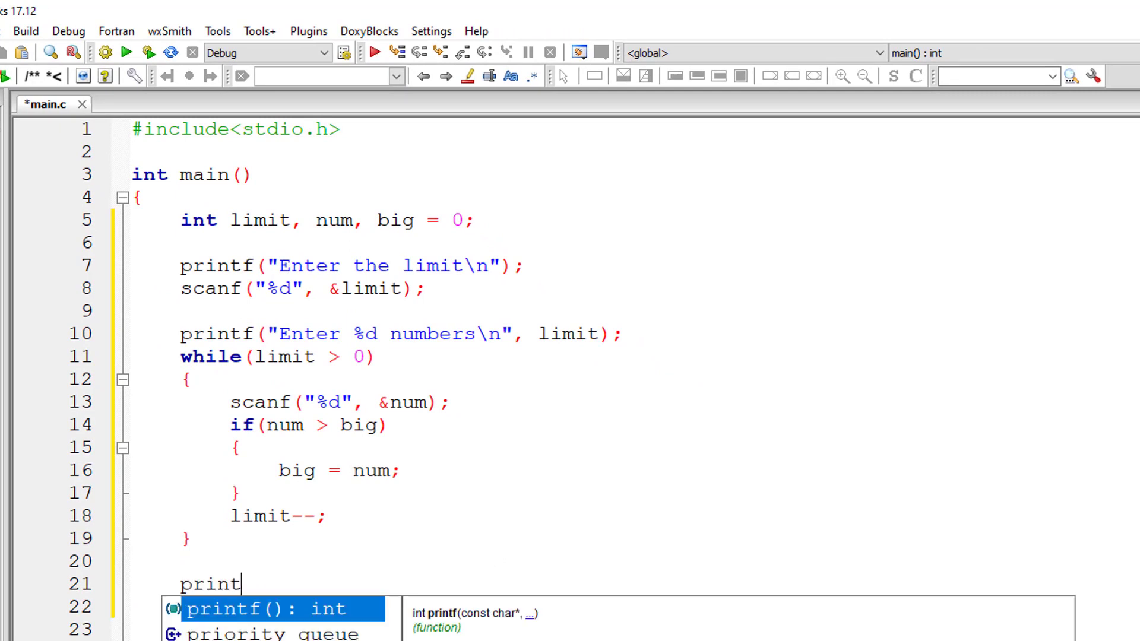
{"action": "type", "text": "f(\"Biggest "}
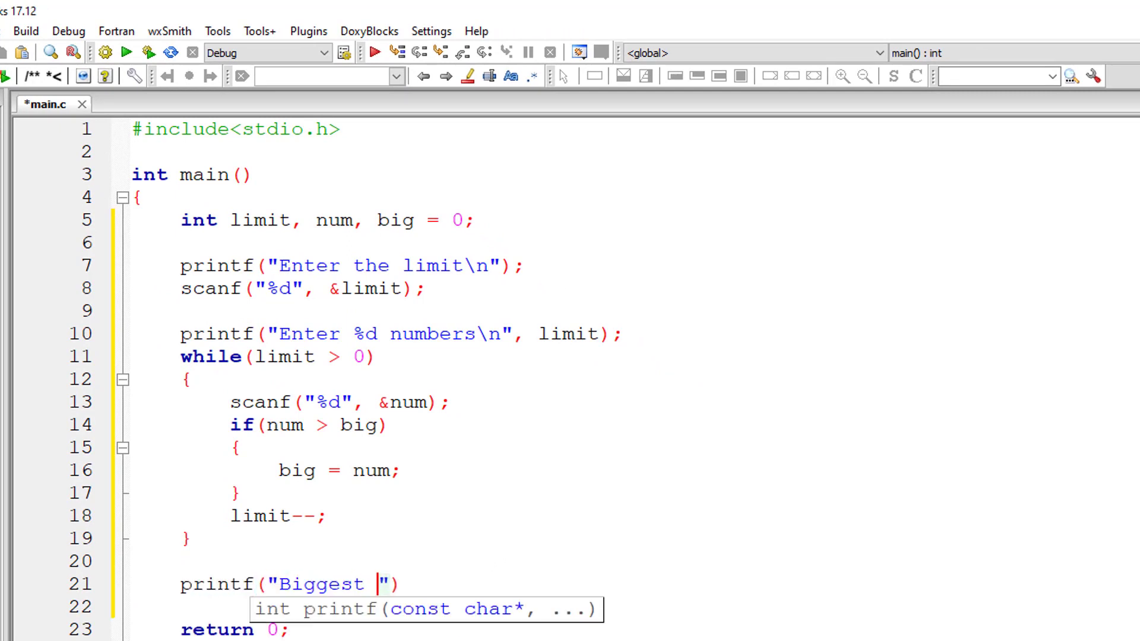
{"action": "type", "text": "number is "}
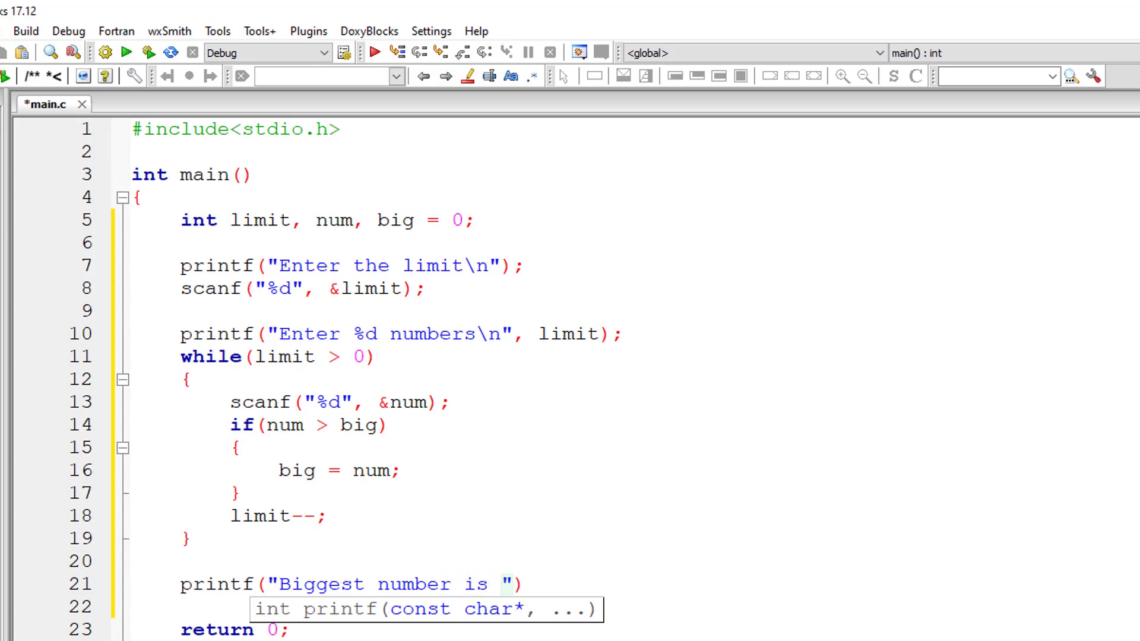
{"action": "type", "text": "%d \""}
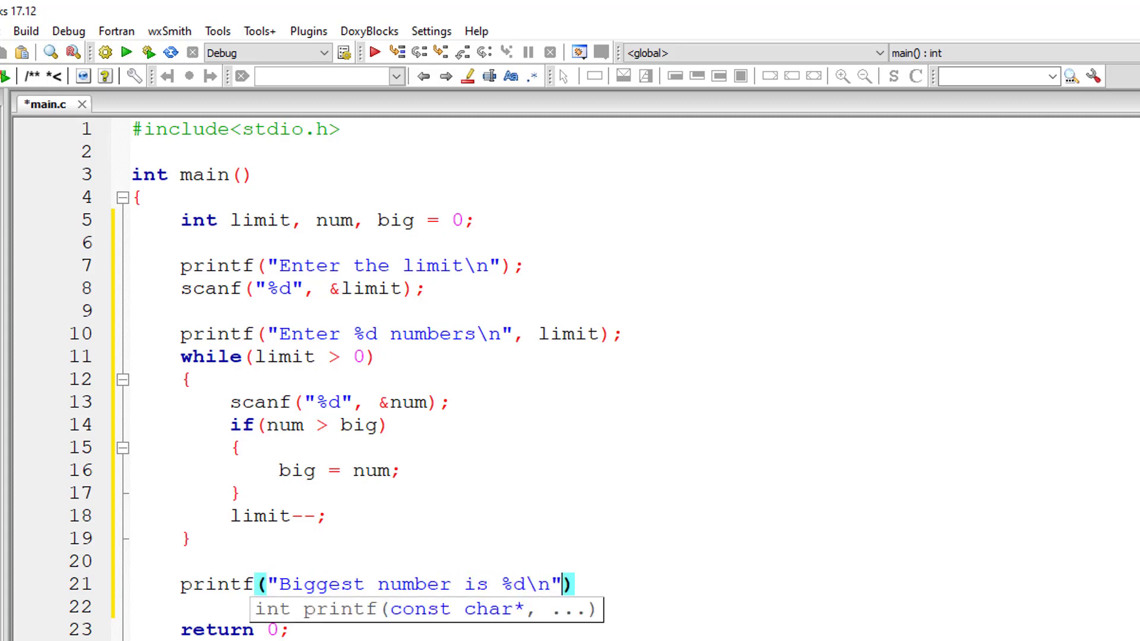
{"action": "type", "text": ", "}
{"action": "type", "text": "big"}
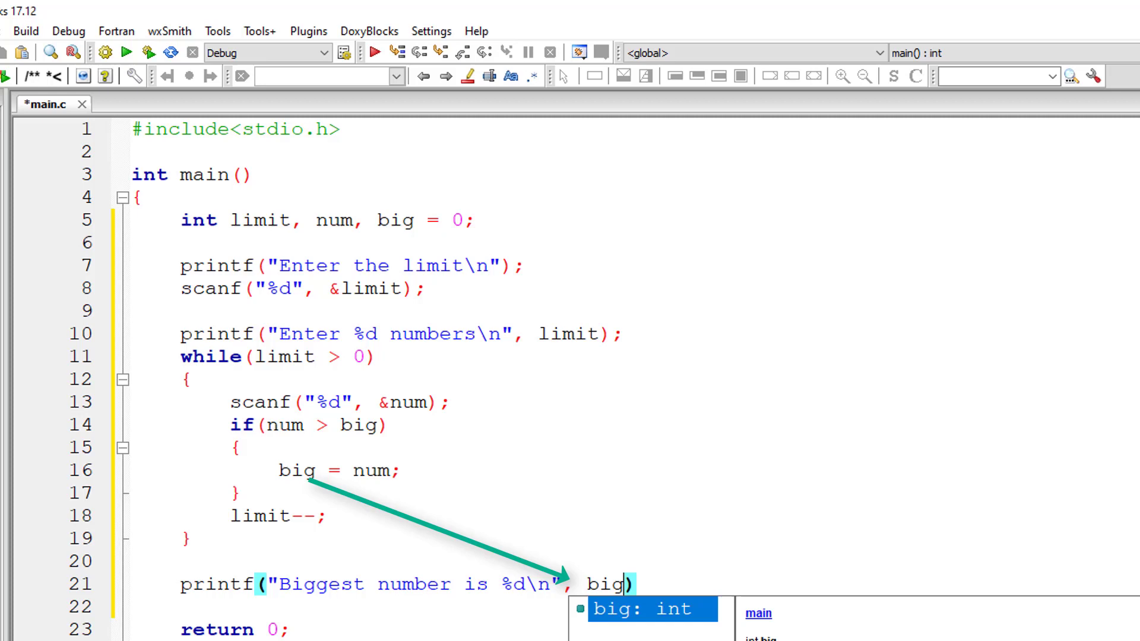
{"action": "key", "text": "Escape"}
{"action": "type", "text": ");"}
{"action": "key", "text": "ctrl+s"}
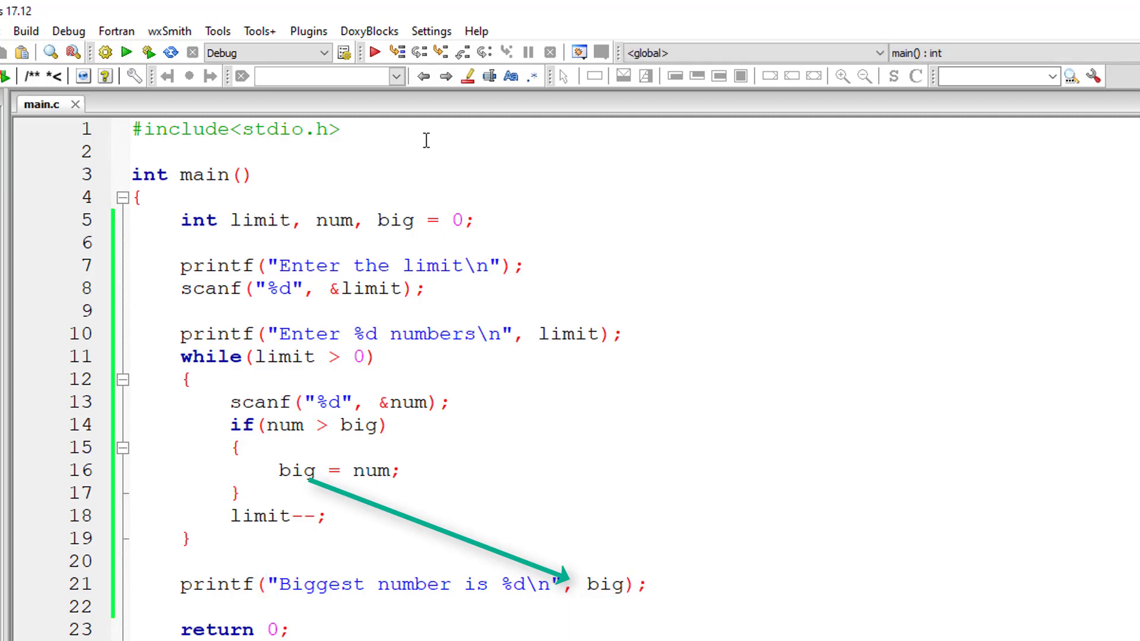
{"action": "key", "text": "F9"}
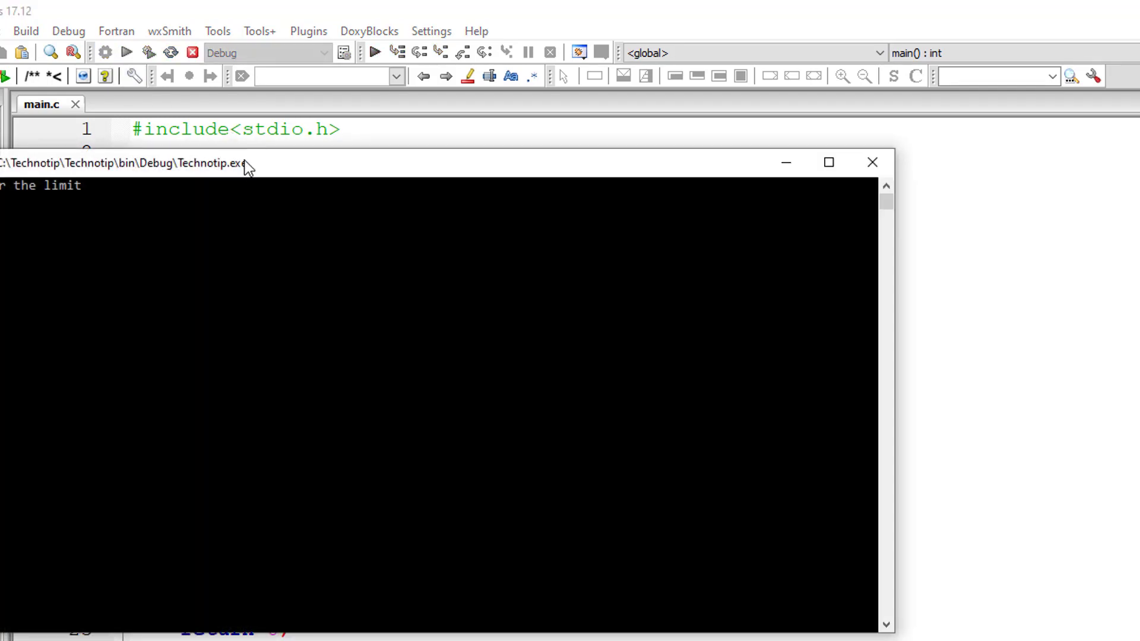
- Enter limit 5 and numbers 1 to 5, get "Biggest number is 5", and close the console
{"action": "left_click_drag", "start_coordinate": [246, 169], "coordinate": [522, 179]}
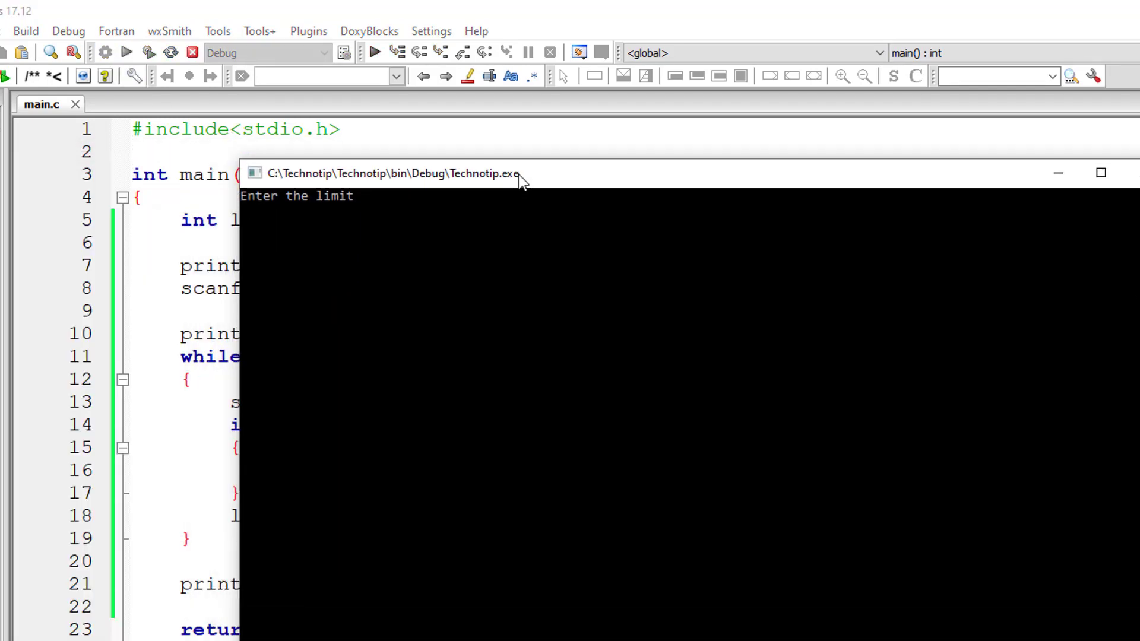
{"action": "type", "text": "5"}
{"action": "key", "text": "Return"}
{"action": "type", "text": "1"}
{"action": "key", "text": "Return"}
{"action": "type", "text": "2"}
{"action": "key", "text": "Return"}
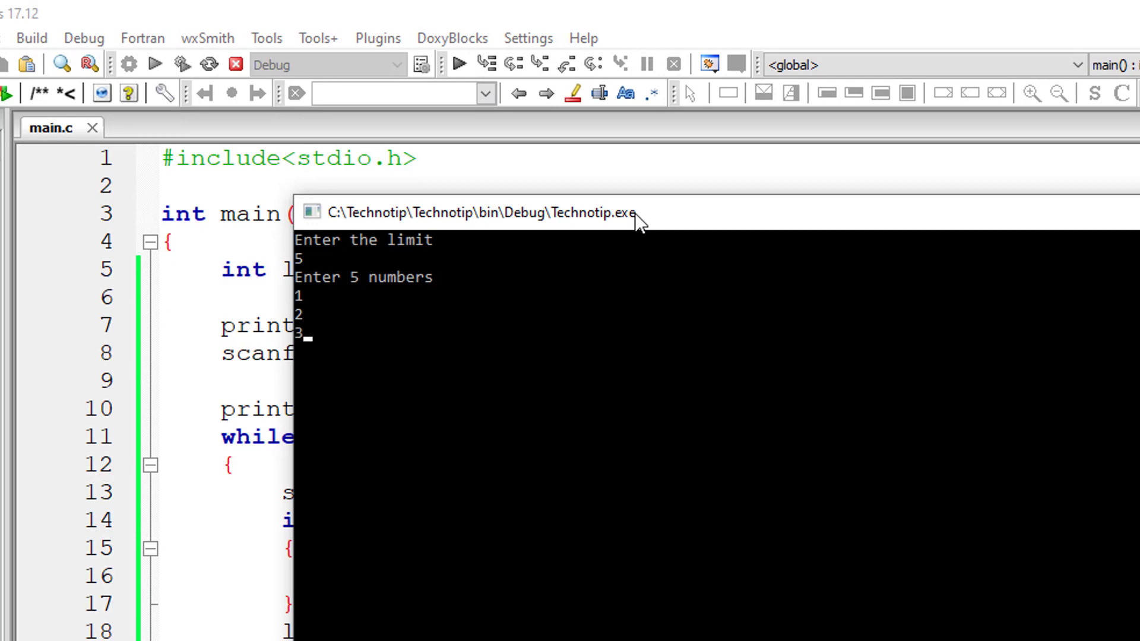
{"action": "type", "text": "3"}
{"action": "key", "text": "Return"}
{"action": "type", "text": "4 5"}
{"action": "key", "text": "Return"}
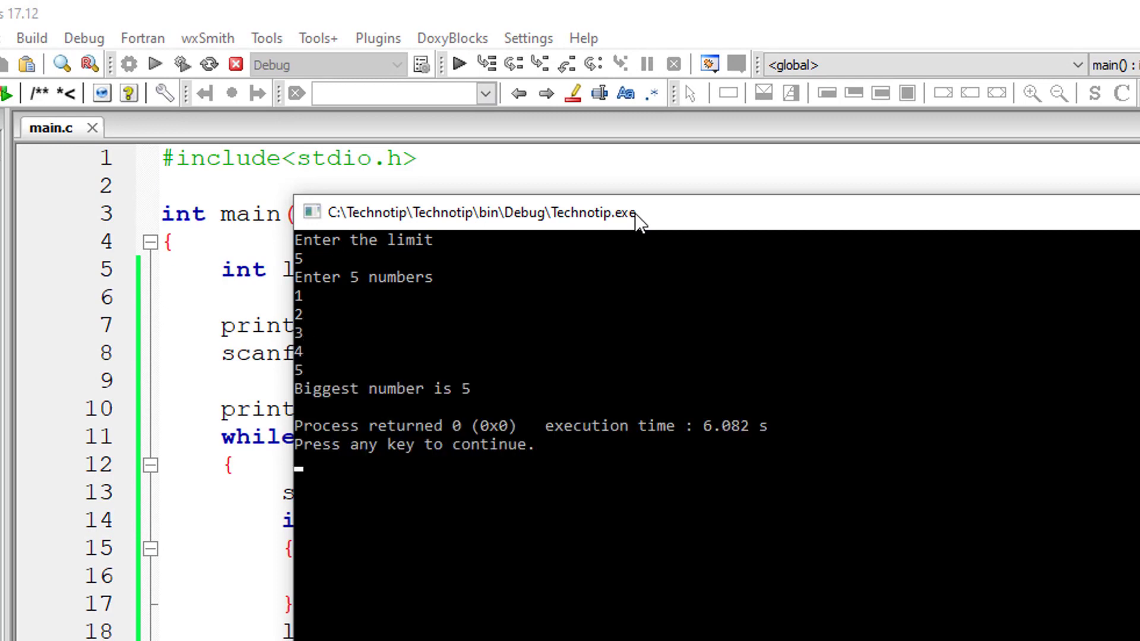
{"action": "key", "text": "Return"}
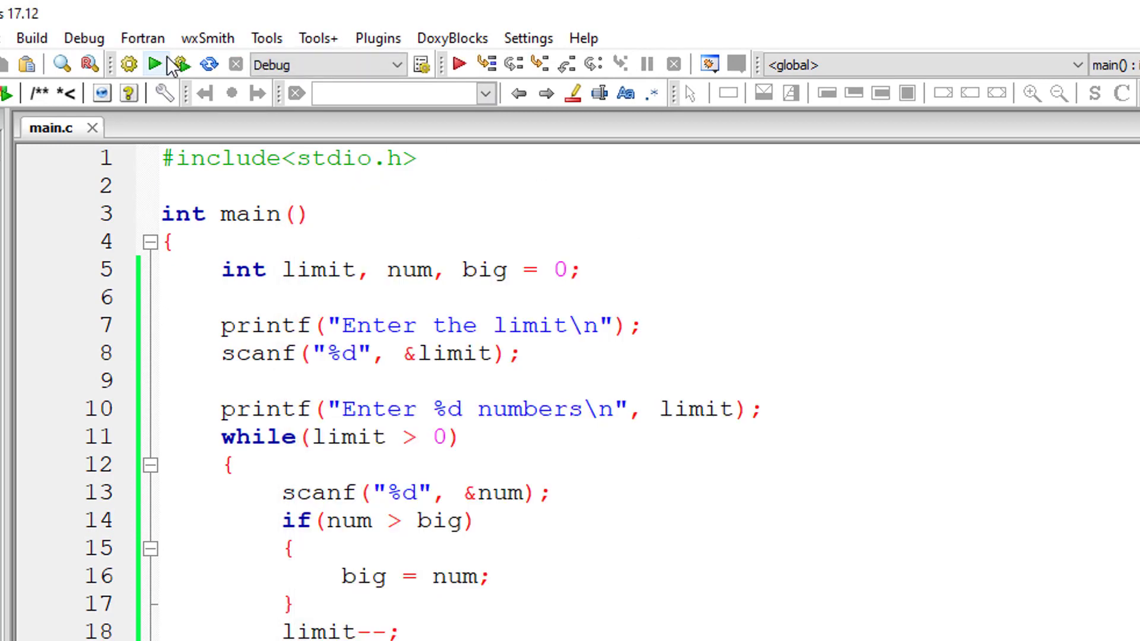
- Rerun with limit 5 and numbers 5, 4, 3, 2, 1, then close the console
{"action": "key", "text": "F9"}
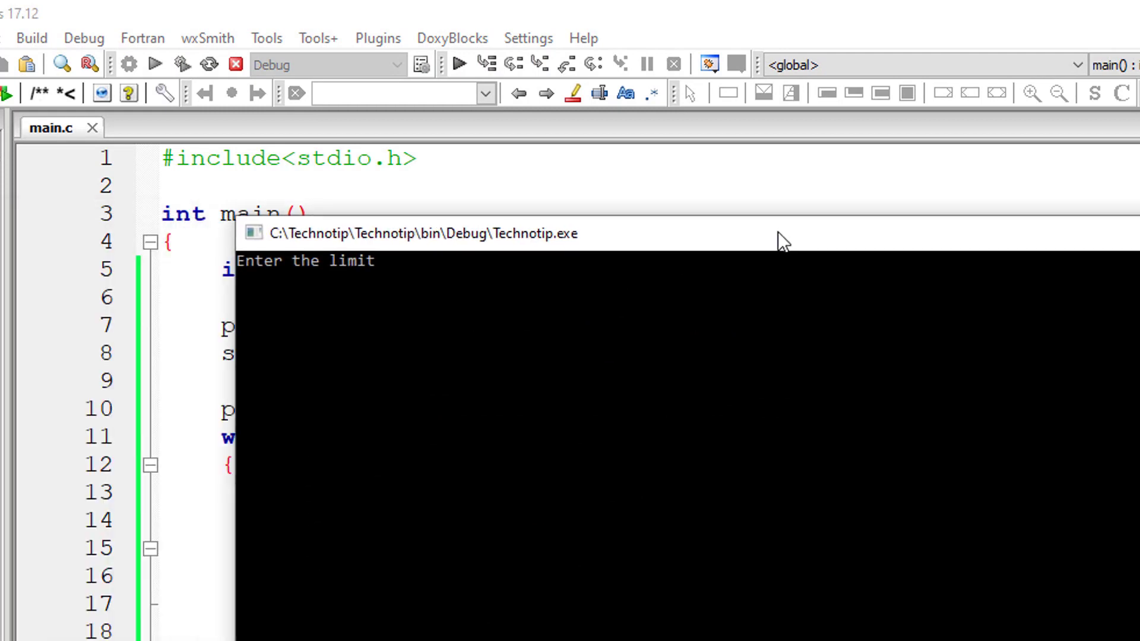
{"action": "type", "text": "5"}
{"action": "key", "text": "Return"}
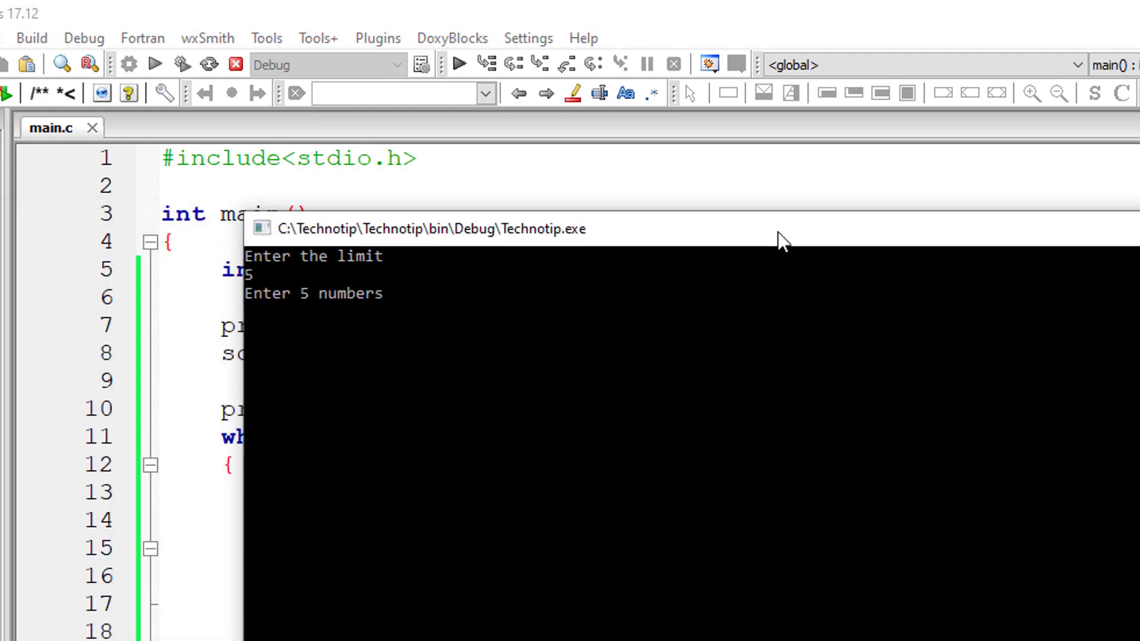
{"action": "type", "text": "5 4 3 2 1"}
{"action": "key", "text": "Return"}
{"action": "key", "text": "Return"}
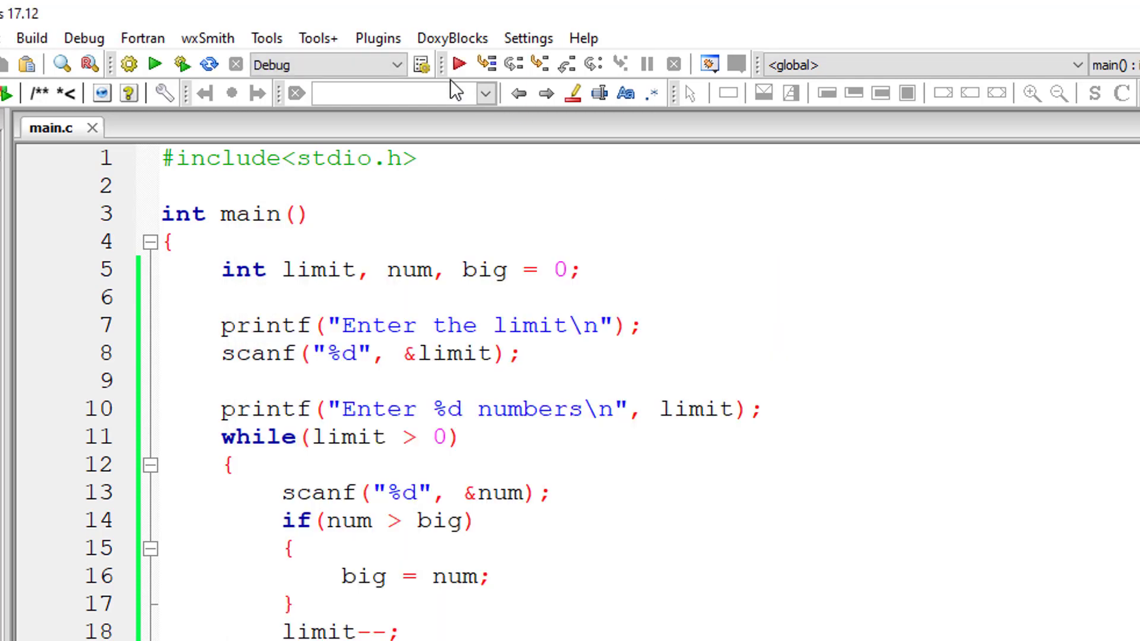
- Run from the toolbar with limit 5 and numbers 1, 2, 5, 3, 4, then close the console
{"action": "left_click", "coordinate": [156, 67]}
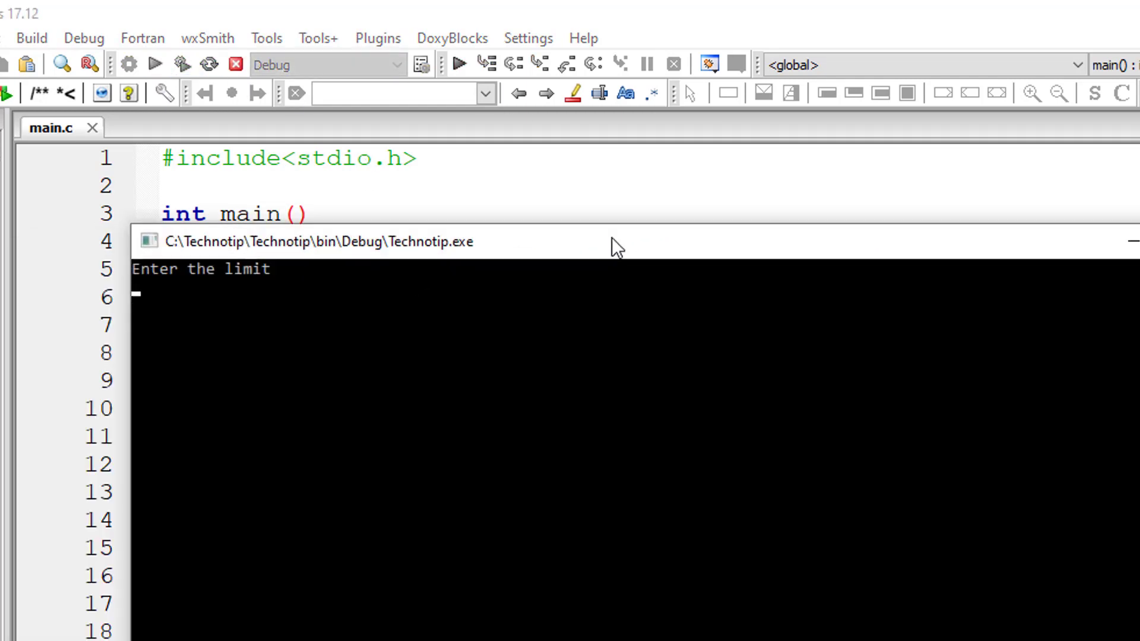
{"action": "type", "text": "5"}
{"action": "key", "text": "Return"}
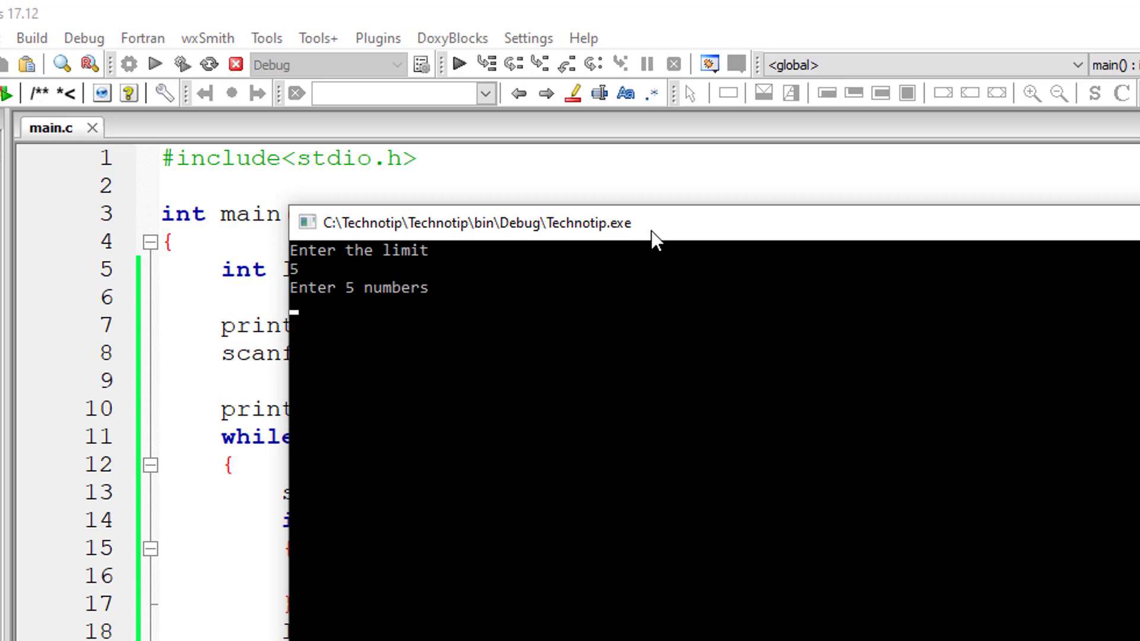
{"action": "type", "text": "12"}
{"action": "key", "text": "Return"}
{"action": "type", "text": "5"}
{"action": "key", "text": "Return"}
{"action": "type", "text": "3"}
{"action": "key", "text": "Return"}
{"action": "type", "text": "4"}
{"action": "key", "text": "Return"}
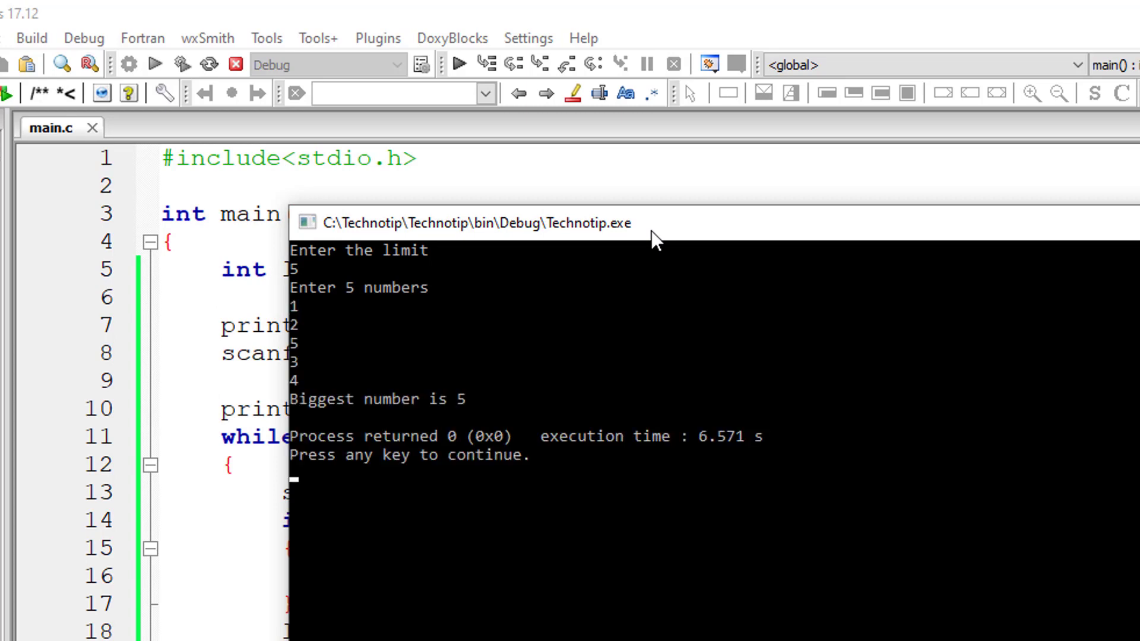
{"action": "key", "text": "Return"}
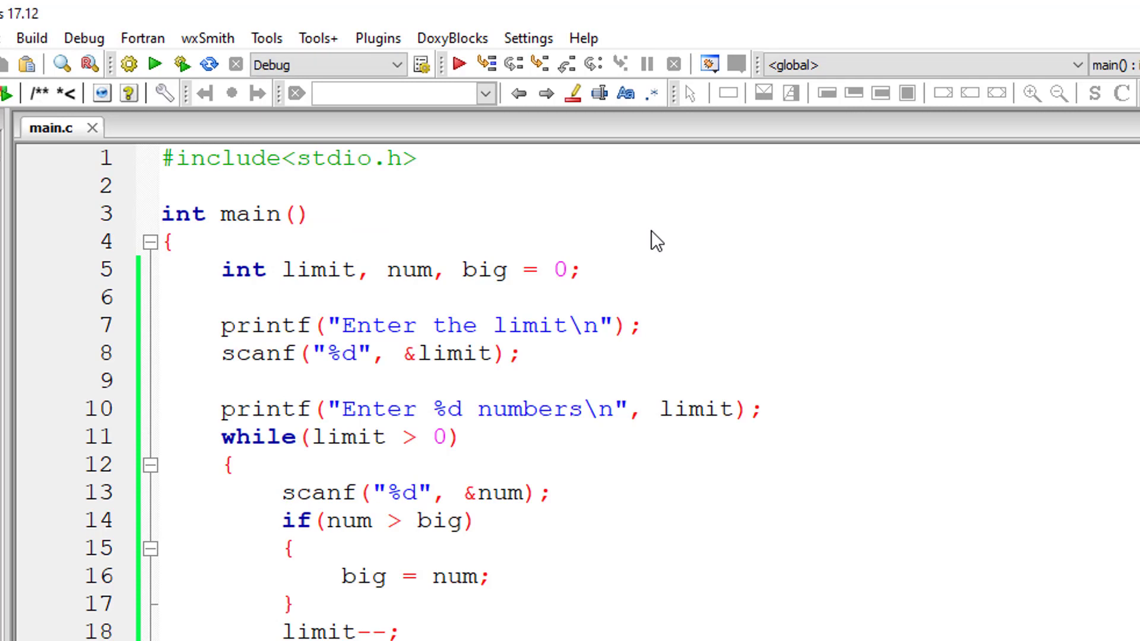